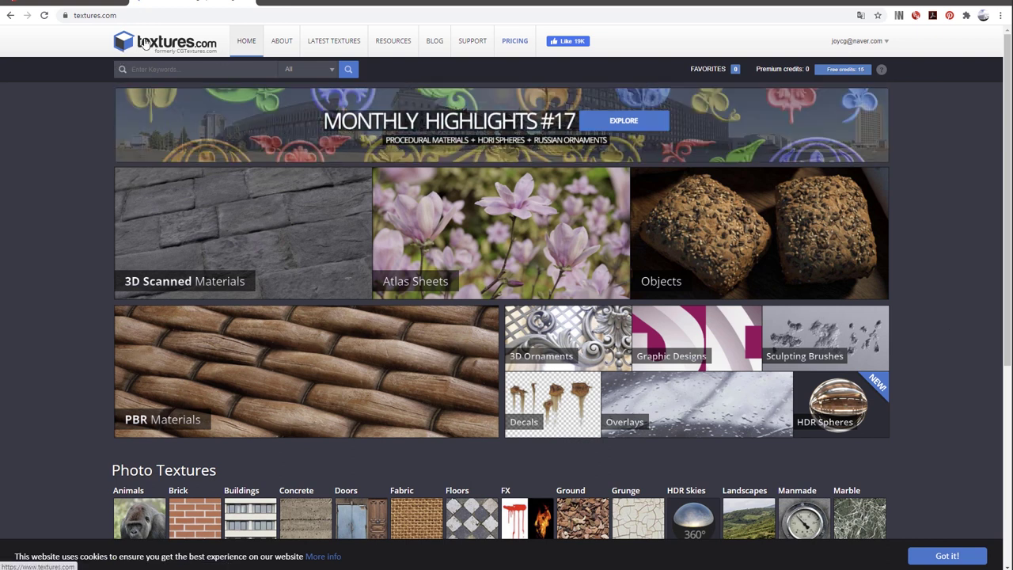
- Download Image 2 of the Roads0122 texture at Medium size from textures.com's Roads category
scroll(909, 342, down, 4)
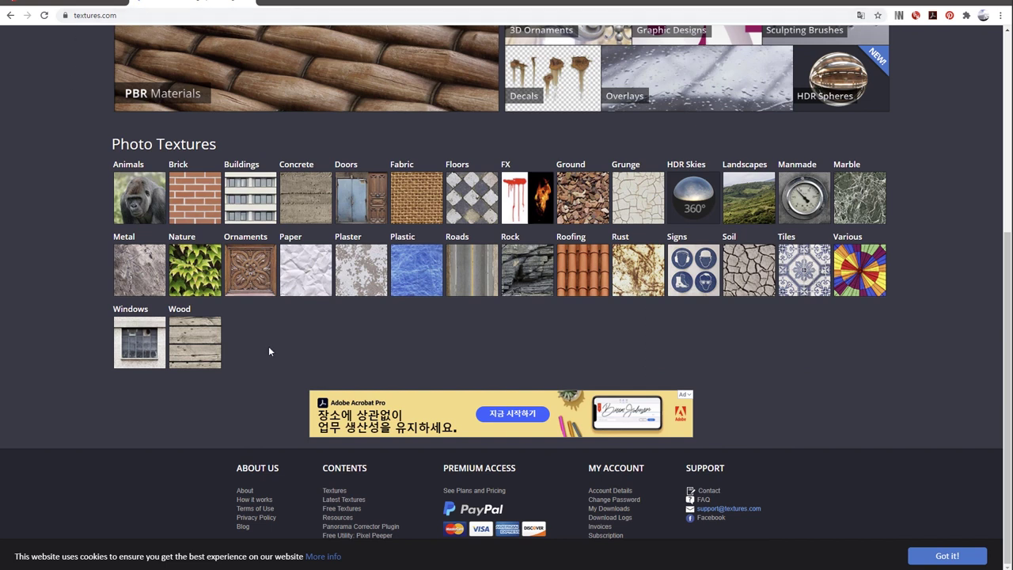
click(472, 269)
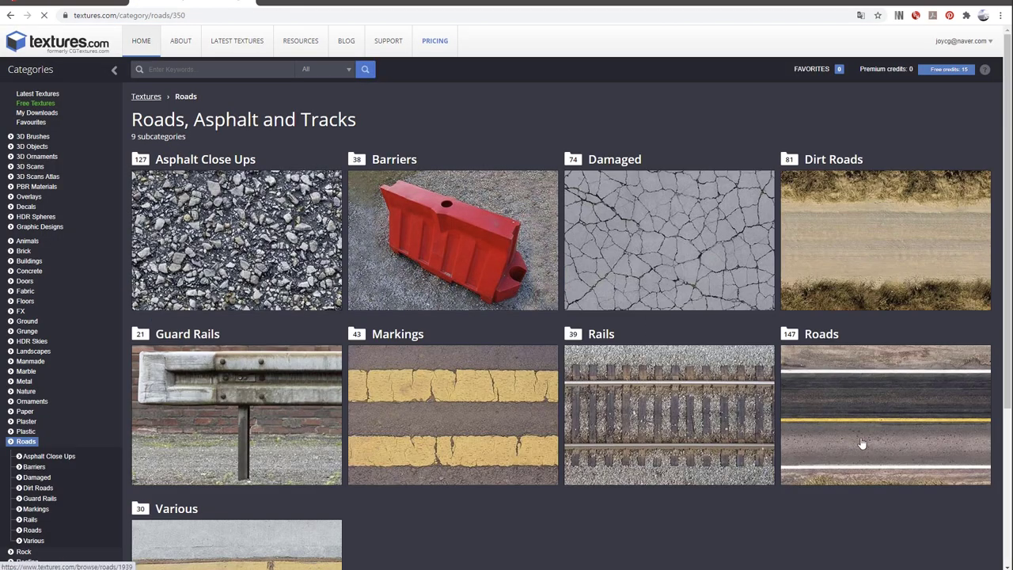
click(864, 438)
scroll(859, 407, down, 4)
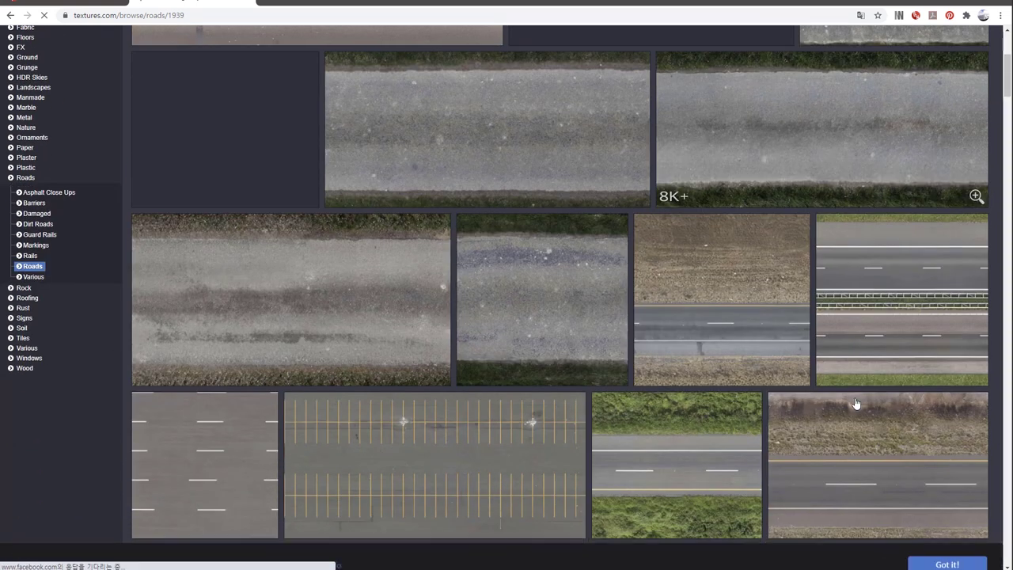
scroll(853, 404, down, 2)
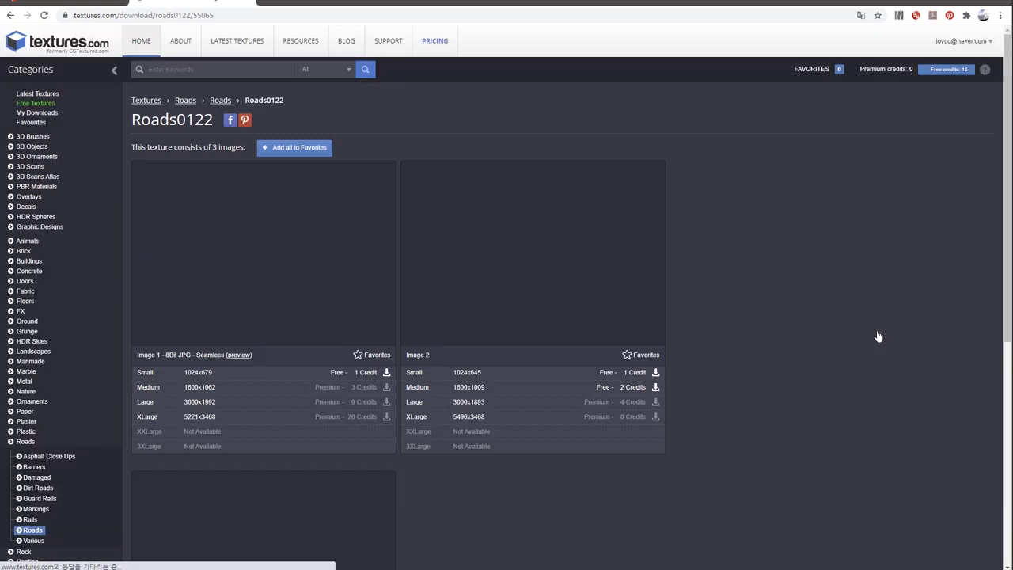
click(473, 389)
scroll(573, 362, down, 2)
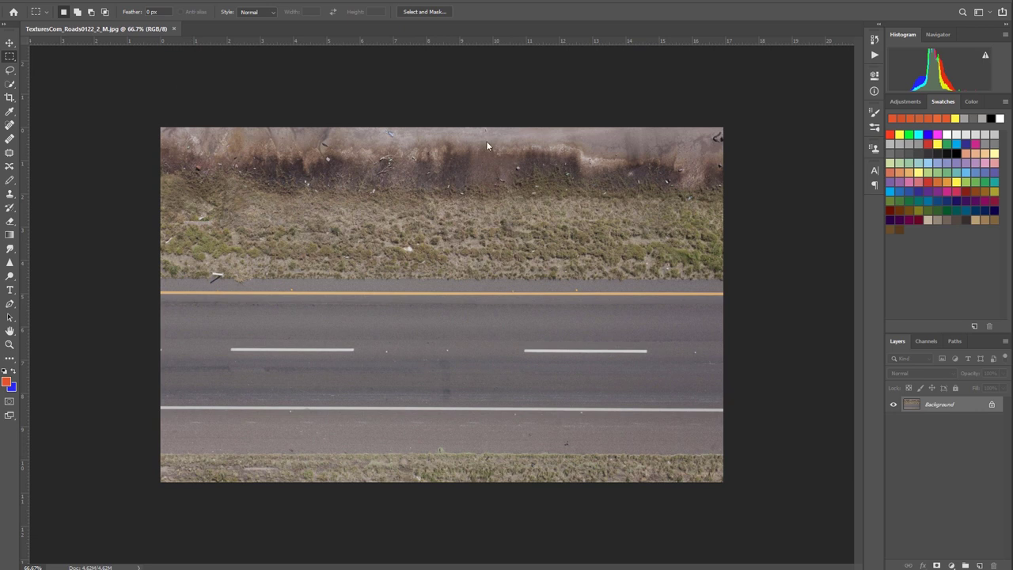
- Apply an Offset filter with Wrap Around and a vertical offset of 0 to the road image
click(158, 4)
mouse_move(167, 204)
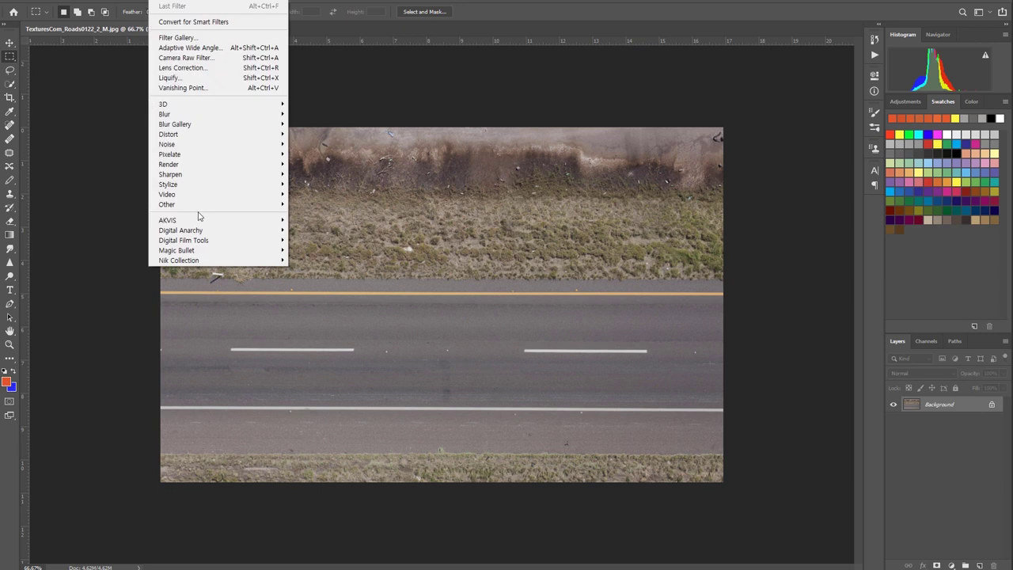
click(327, 254)
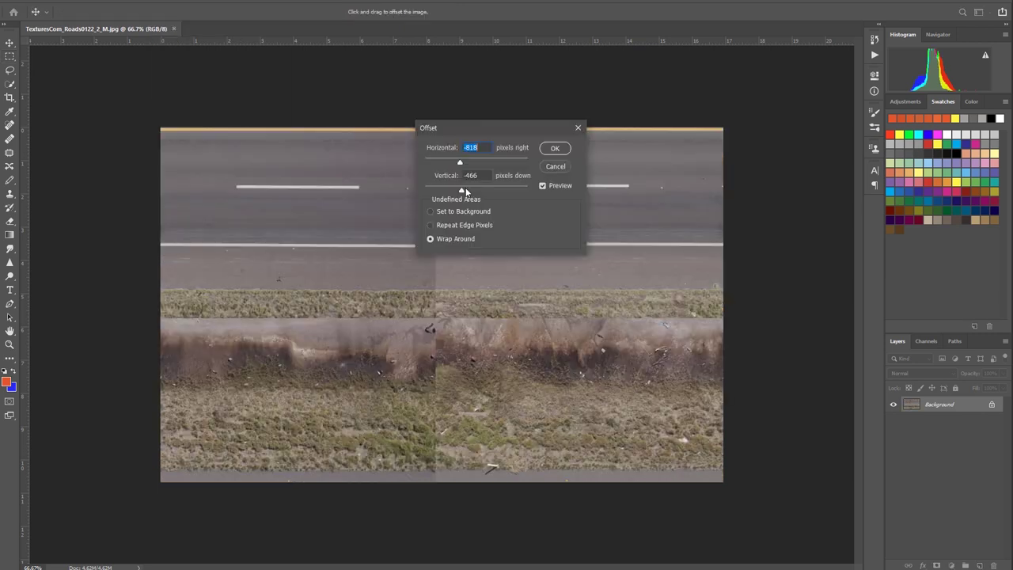
key(Tab)
text(0)
key(Return)
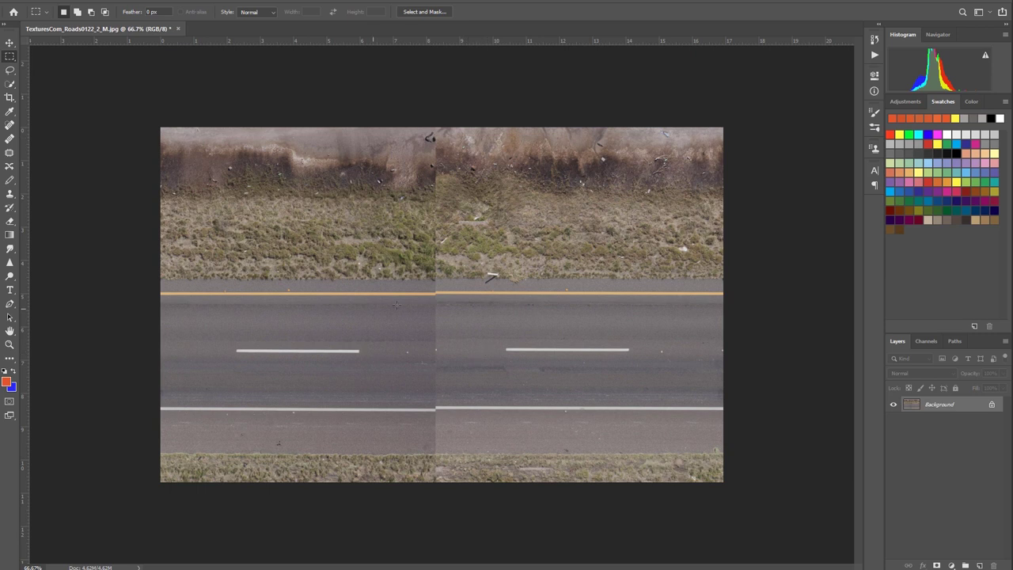
- Clone-stamp away the seam and the white shoulder mark, then save the texture
click(9, 194)
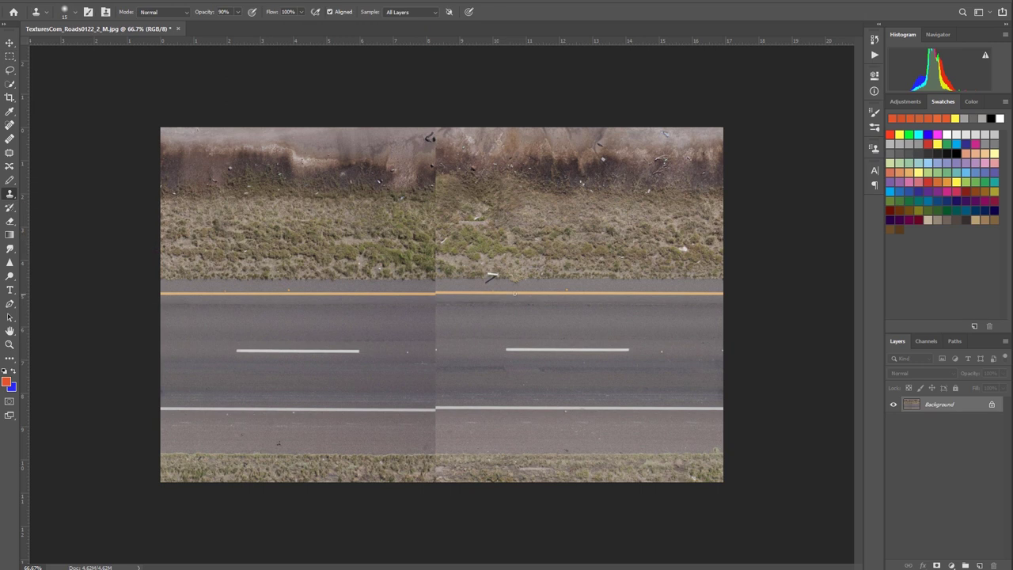
key(bracketright)
key(bracketright)
key(bracketright)
drag(436, 273, 435, 135)
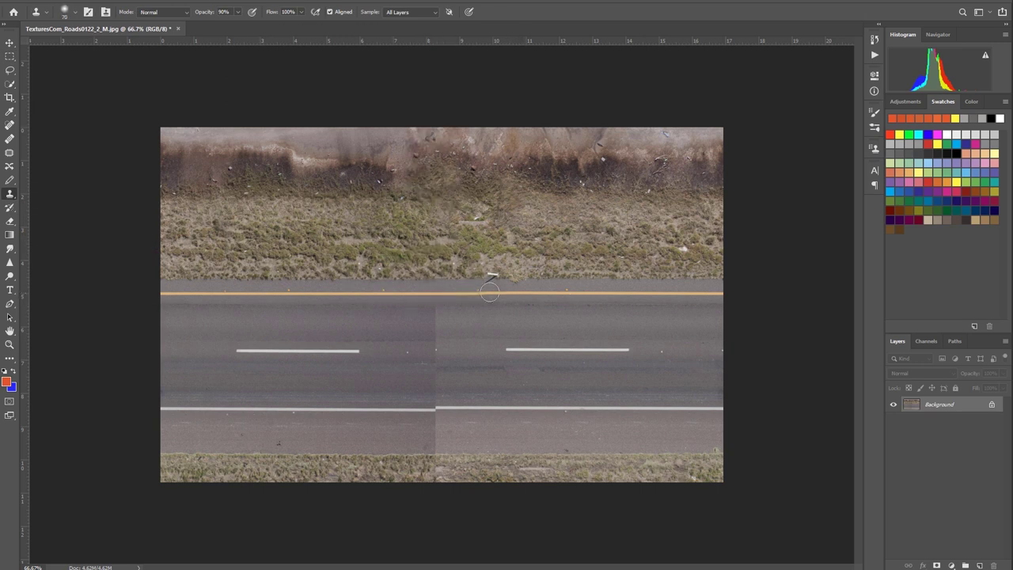
mouse_move(439, 334)
mouse_down()
mouse_move(425, 398)
mouse_move(696, 412)
mouse_move(480, 406)
mouse_move(445, 425)
mouse_move(588, 409)
mouse_move(255, 416)
mouse_move(501, 398)
mouse_up()
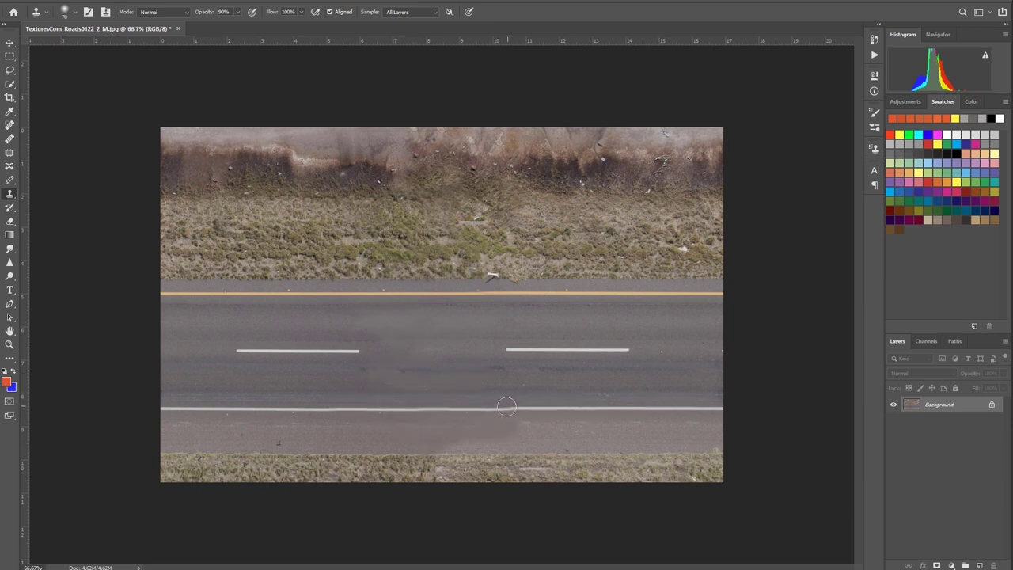
alt+click(619, 371)
drag(575, 273, 472, 274)
key(m)
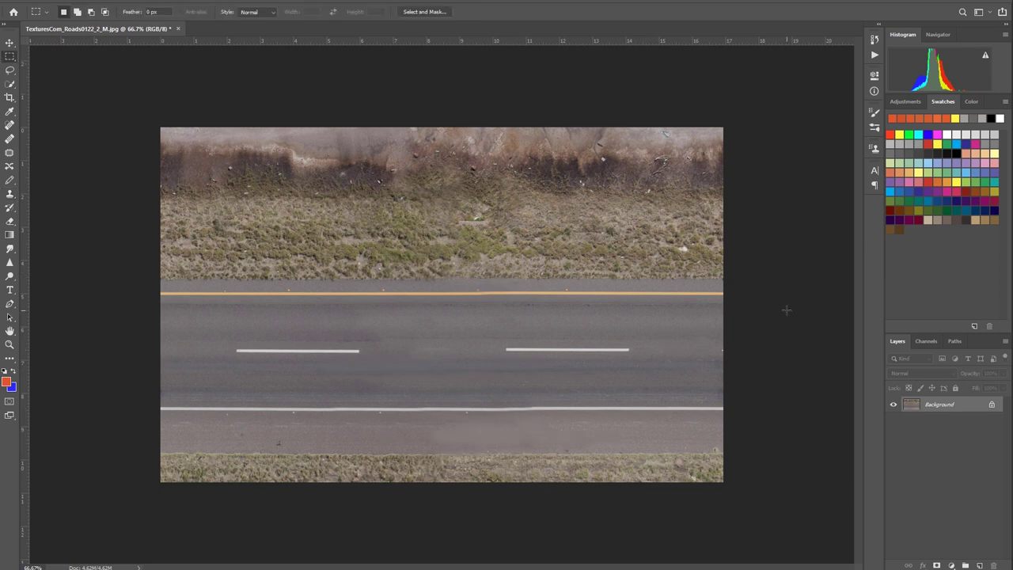
key(ctrl+s)
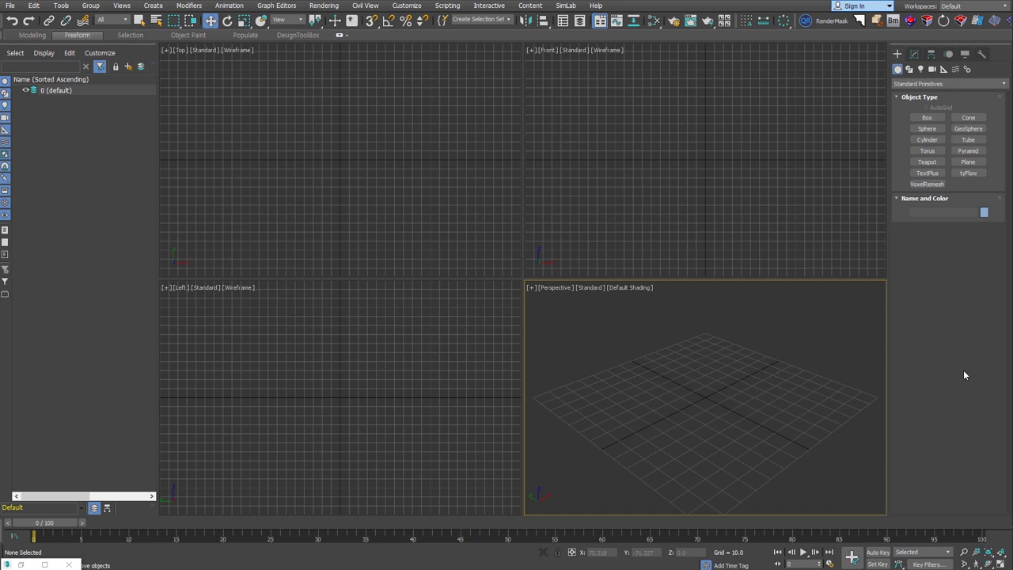
- Zoom out and pan the Top viewport, then choose the Line shape tool
scroll(387, 224, down, 3)
mouse_move(387, 224)
middle_down()
mouse_move(311, 176)
mouse_move(320, 173)
middle_up()
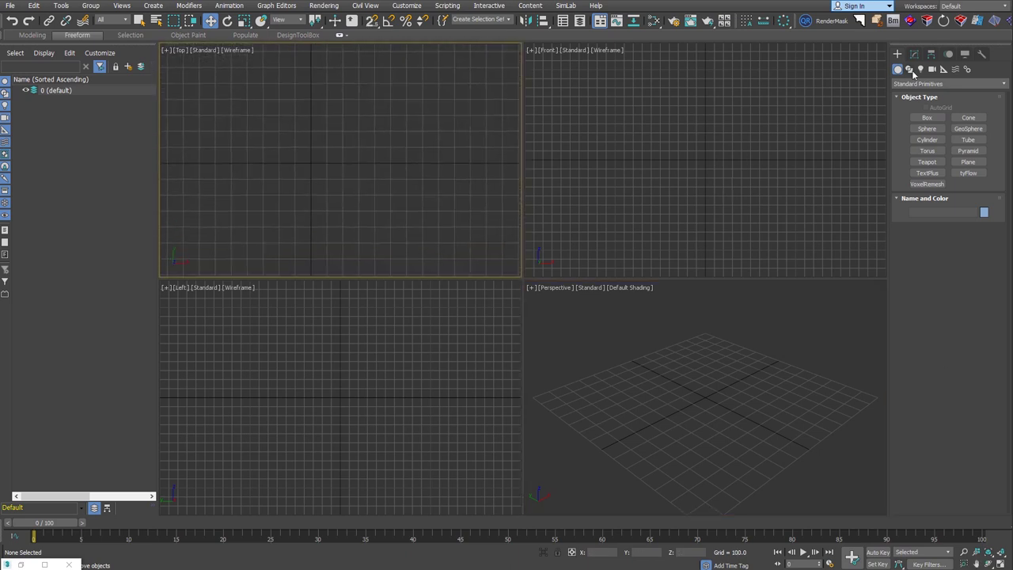
click(908, 69)
click(926, 117)
scroll(966, 452, down, 2)
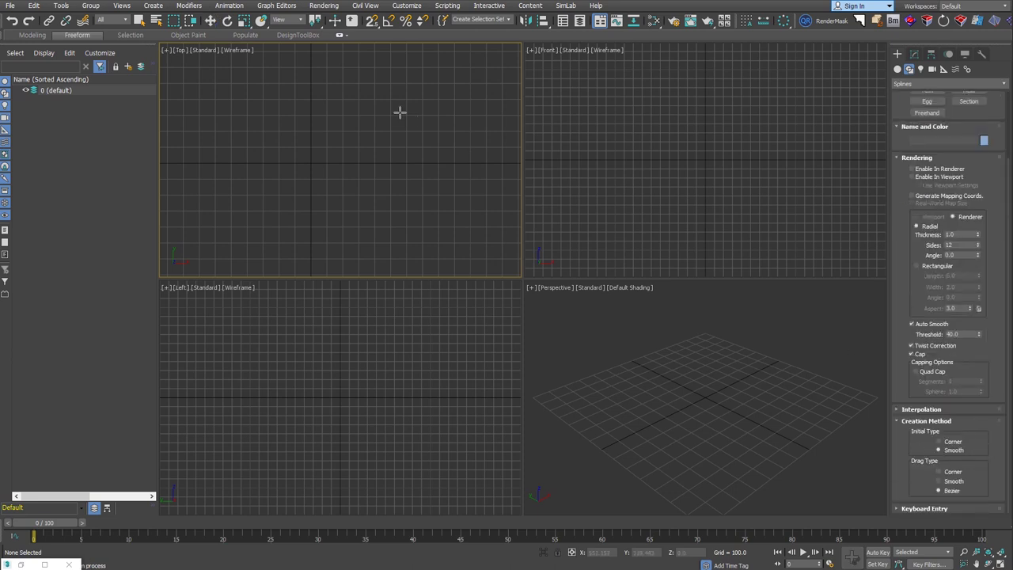
- Draw a five-point S-curve Line001 from upper right to lower left and recentre it
click(439, 69)
click(362, 75)
click(336, 156)
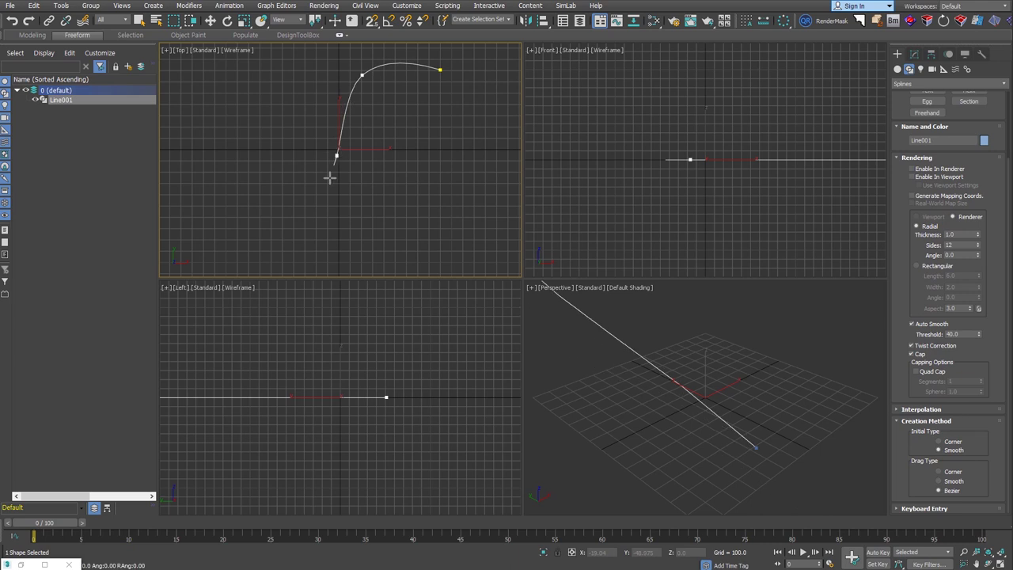
click(278, 204)
click(194, 191)
right_click(194, 192)
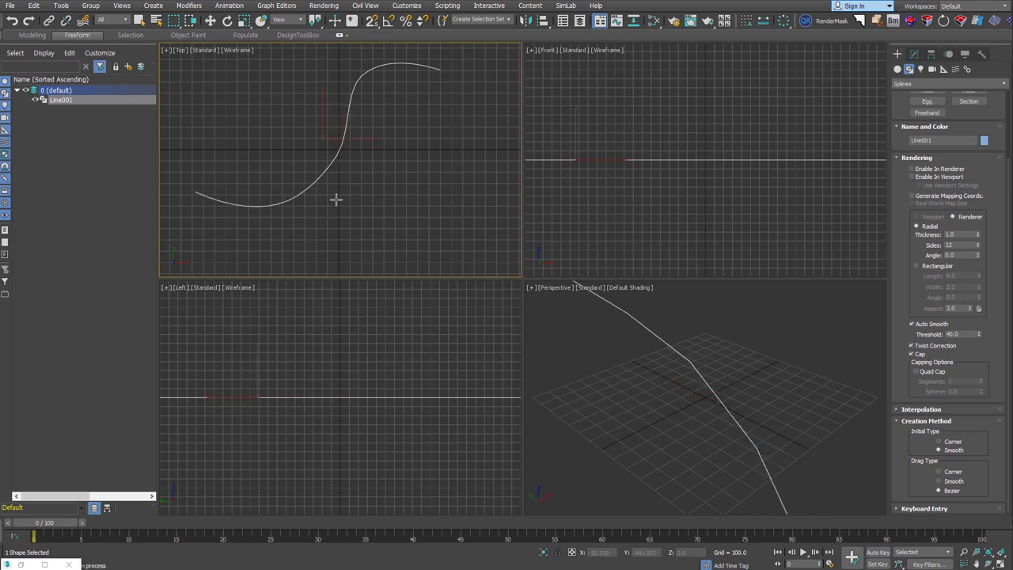
key(w)
middle_drag(374, 204, 384, 226)
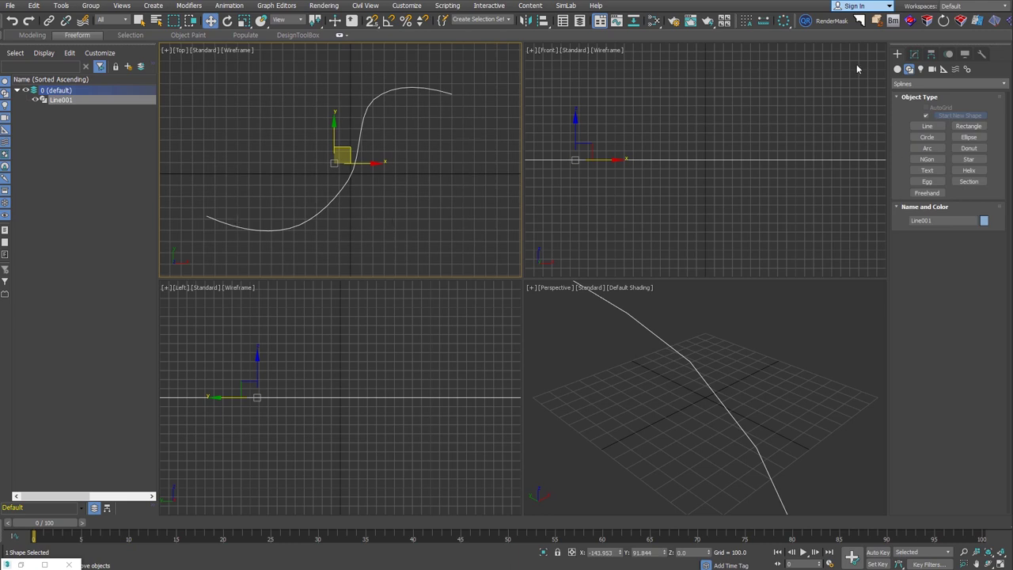
- Enter Vertex mode on Line001 and reposition the middle and top vertices
click(914, 53)
click(898, 190)
click(916, 198)
click(348, 179)
drag(359, 167, 353, 160)
click(290, 229)
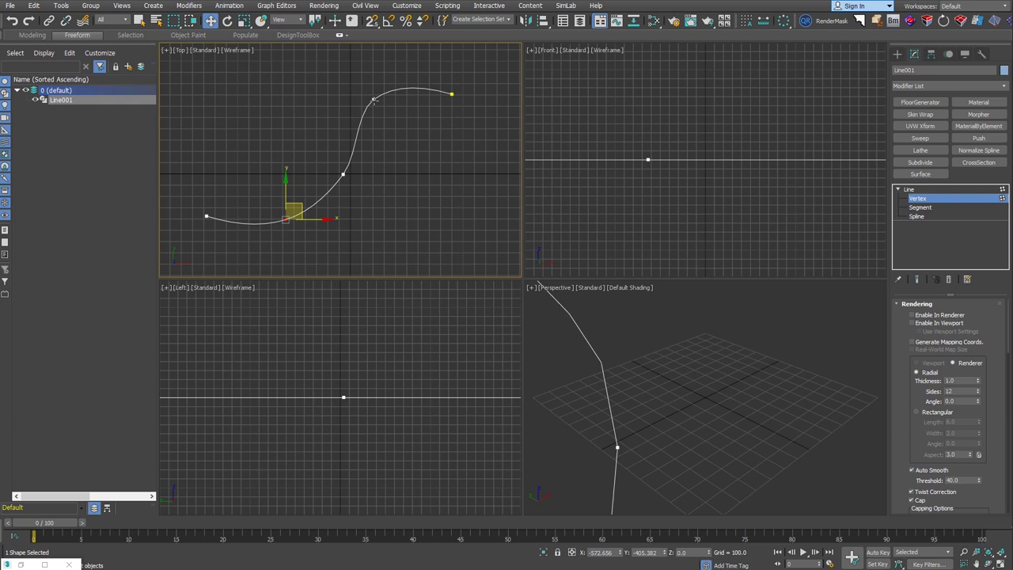
drag(373, 100, 377, 102)
click(345, 173)
drag(345, 172, 343, 174)
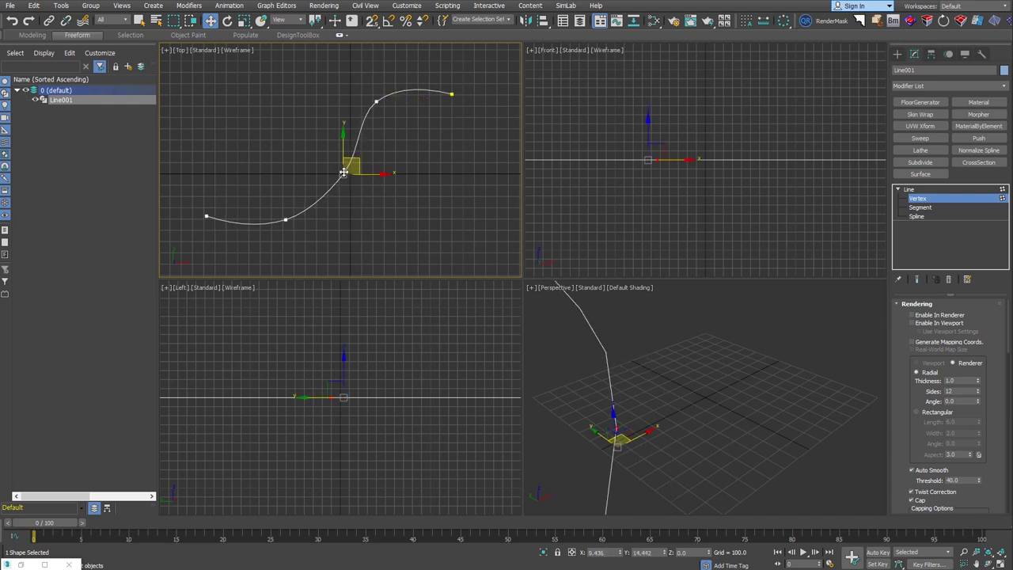
- Make the middle vertex Bezier with adjusted tangent, the top vertex Smooth, then exit Vertex mode
right_click(343, 174)
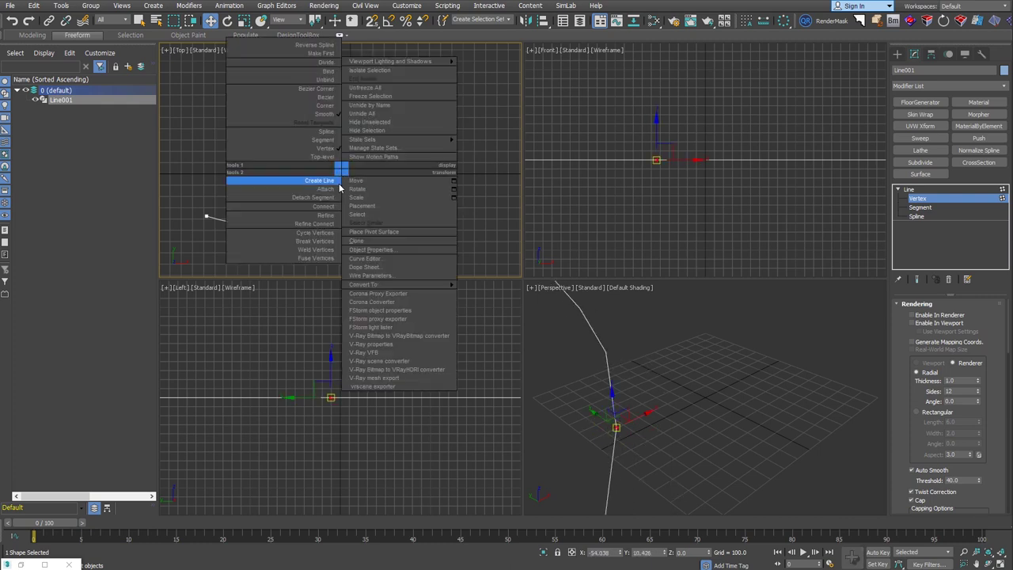
click(326, 97)
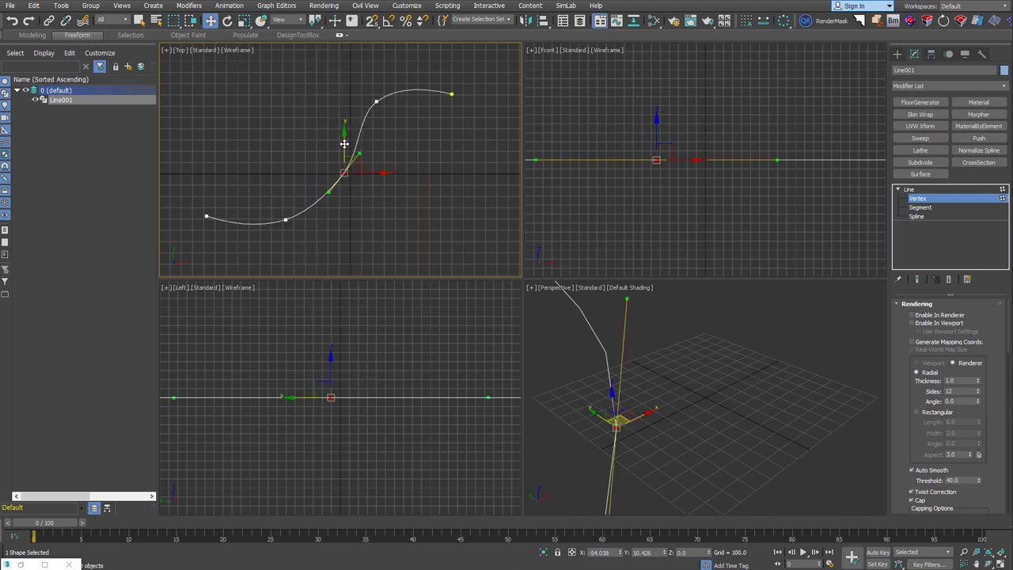
drag(336, 191, 315, 204)
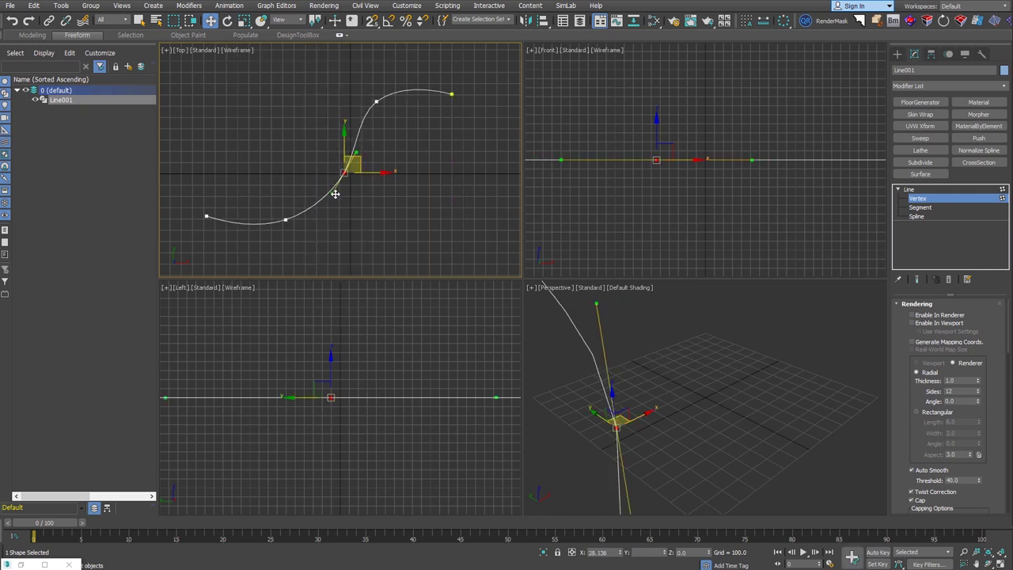
click(376, 101)
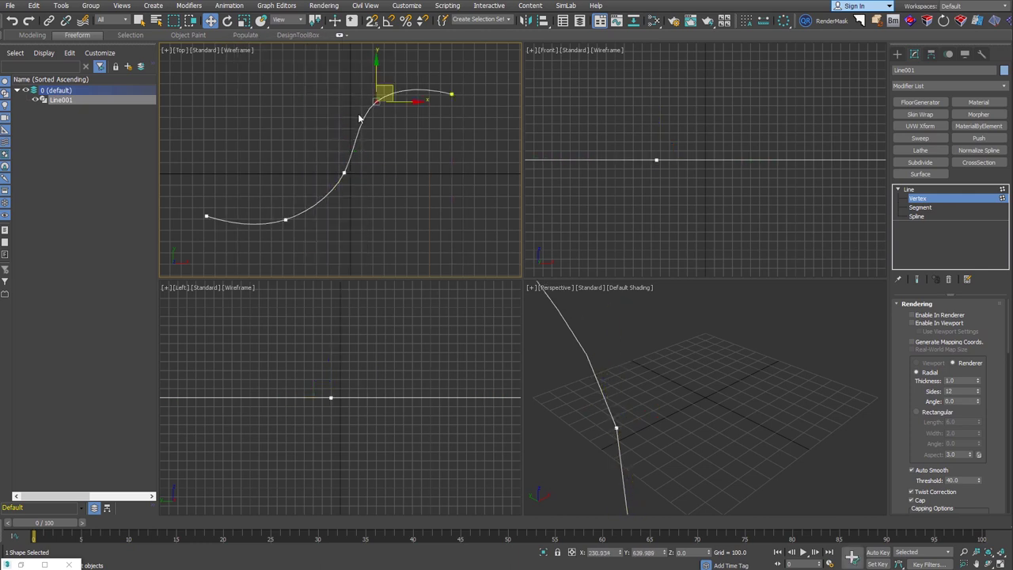
right_click(371, 119)
click(354, 65)
click(276, 228)
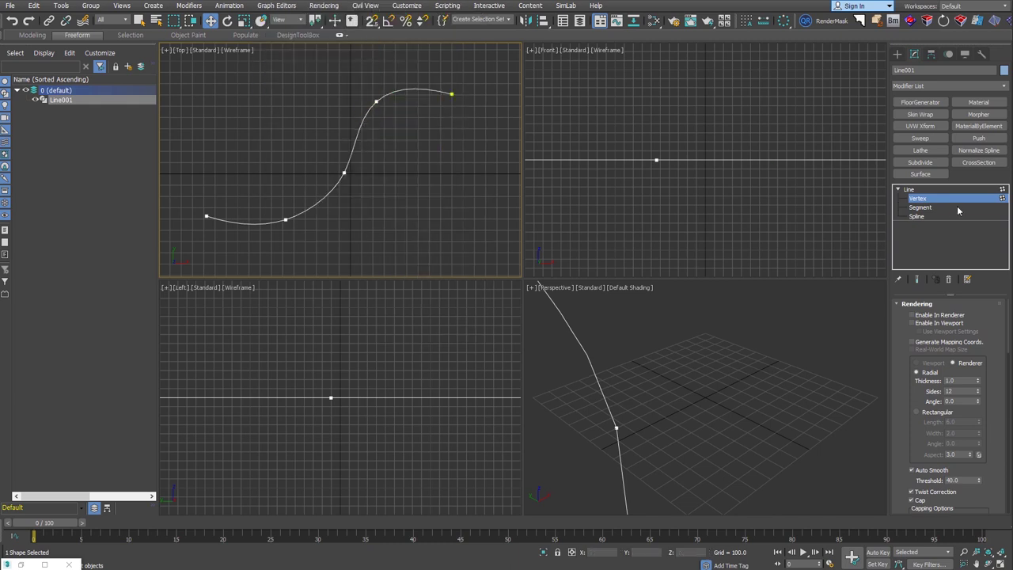
click(908, 190)
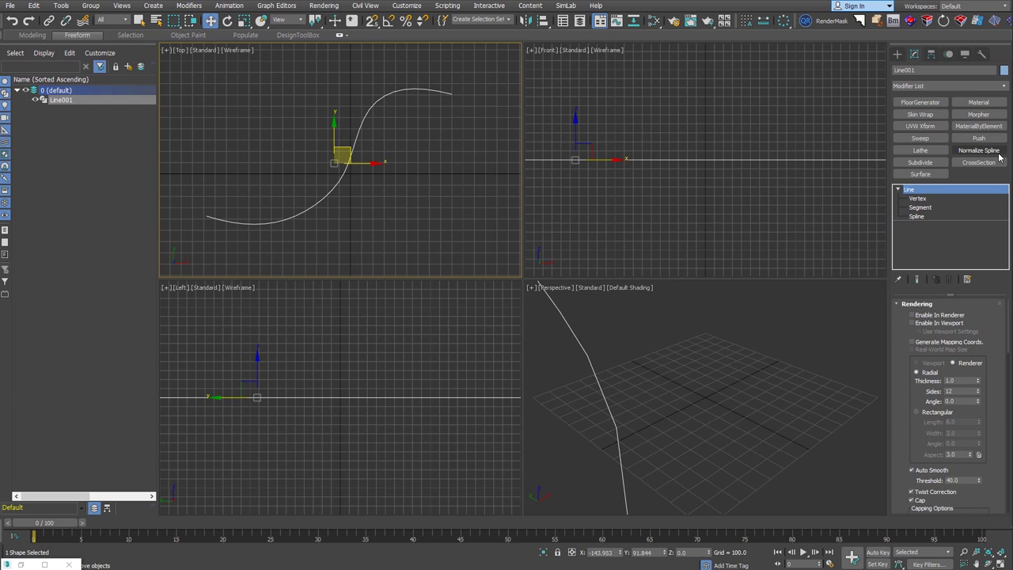
- Add Normalize Spline with Knot Count 15 and collapse Line001 to an Editable Spline
click(997, 151)
click(927, 348)
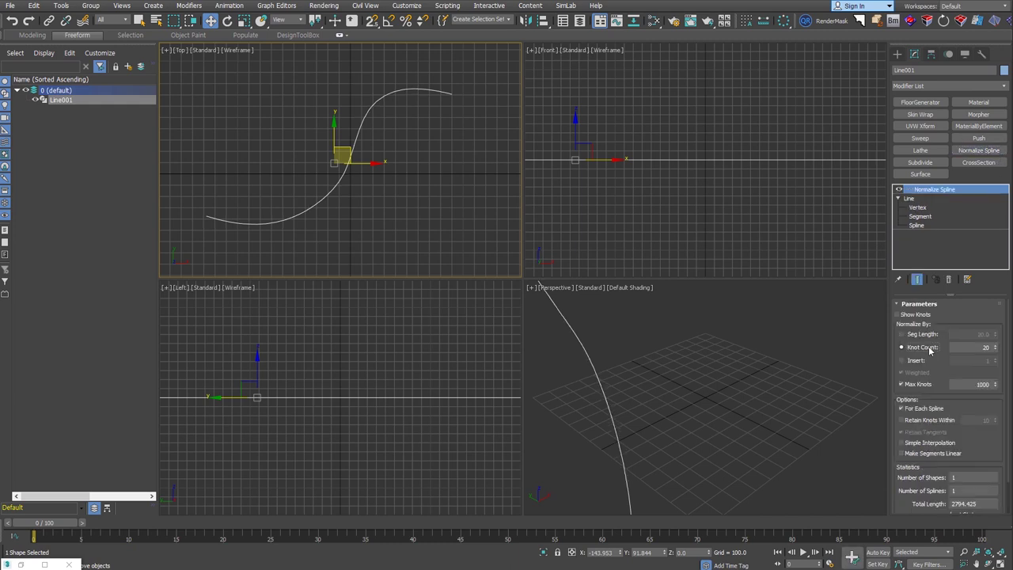
text(10)
key(Return)
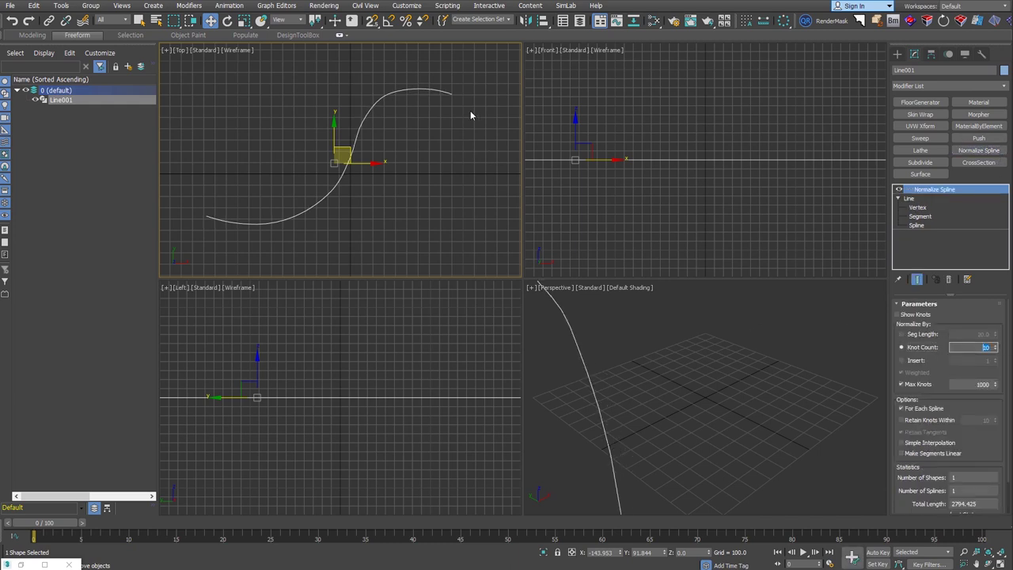
text(15)
key(Return)
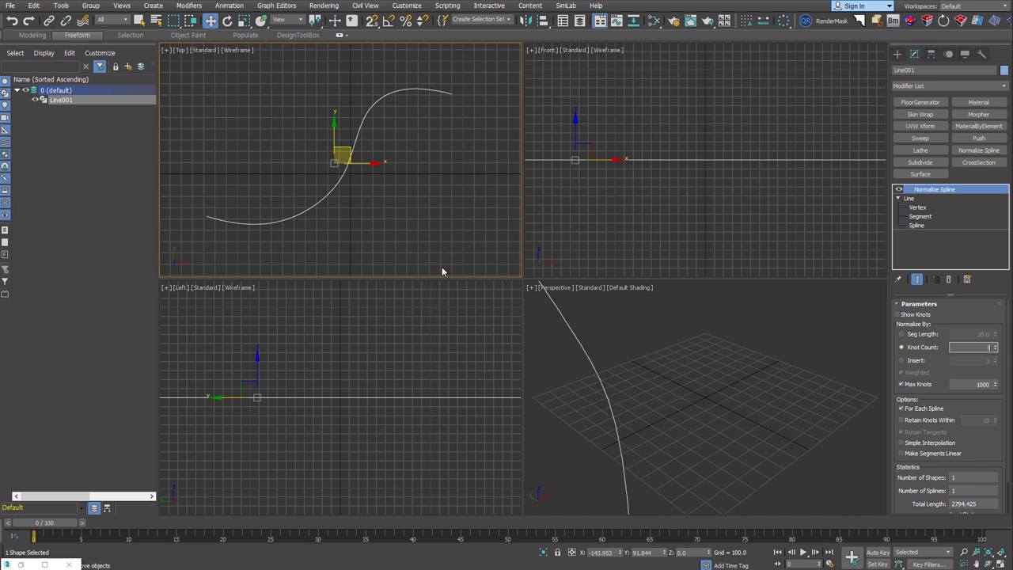
right_drag(489, 204, 446, 182)
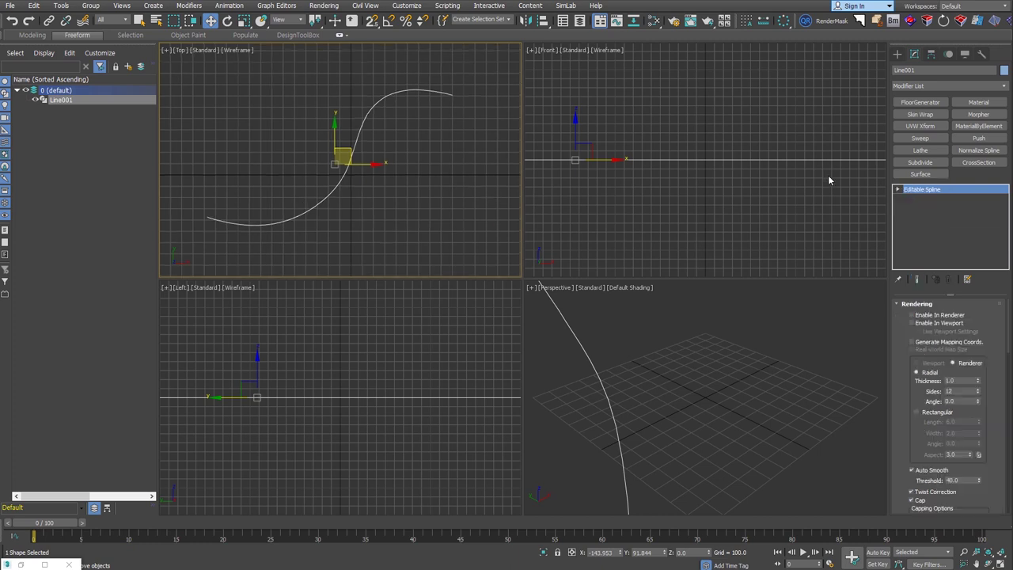
scroll(452, 158, down, 3)
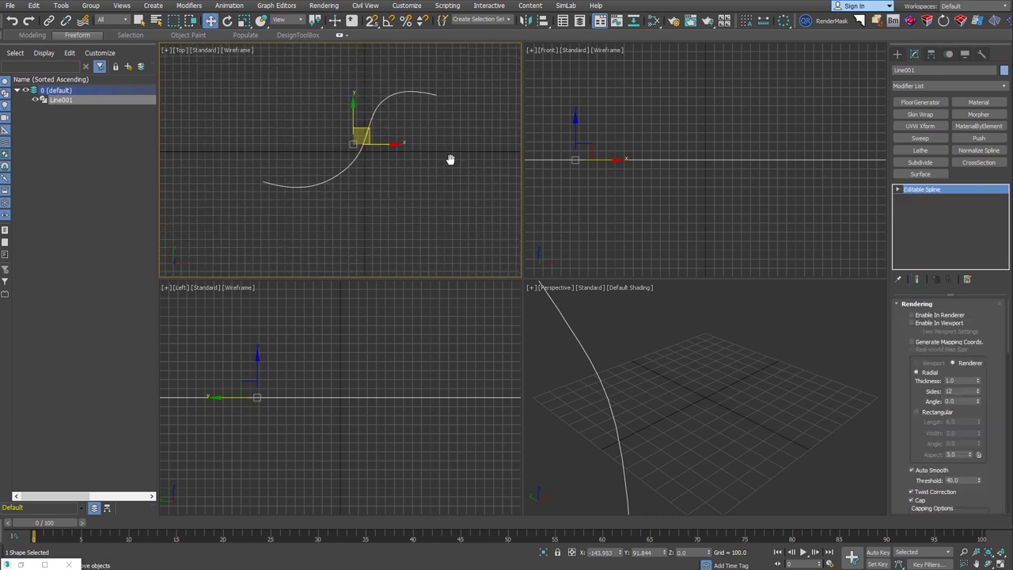
- Create Plane001, a 310.961 by 2990.523 strip with 139 width segments, below the curve
click(897, 54)
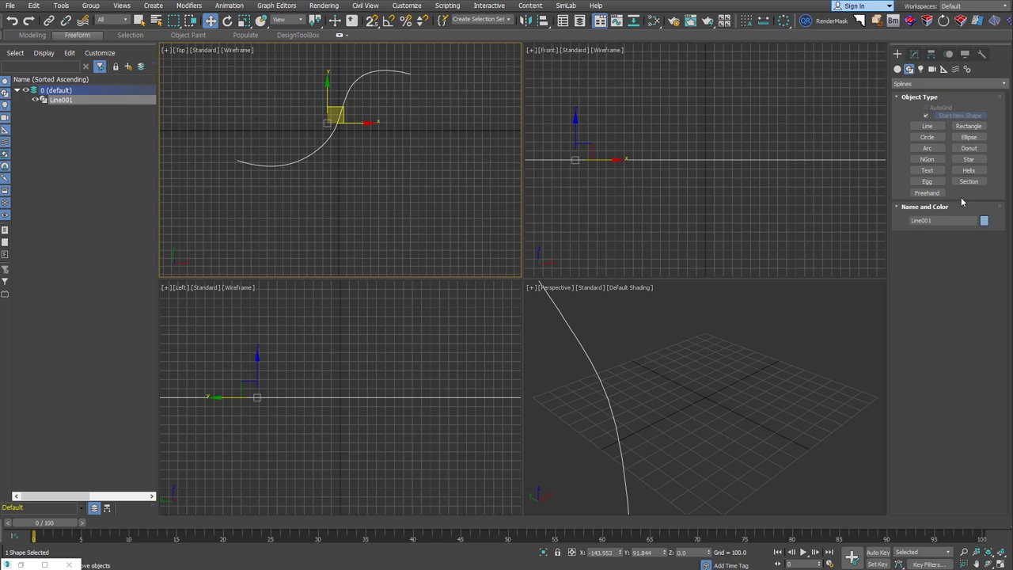
click(897, 69)
click(968, 161)
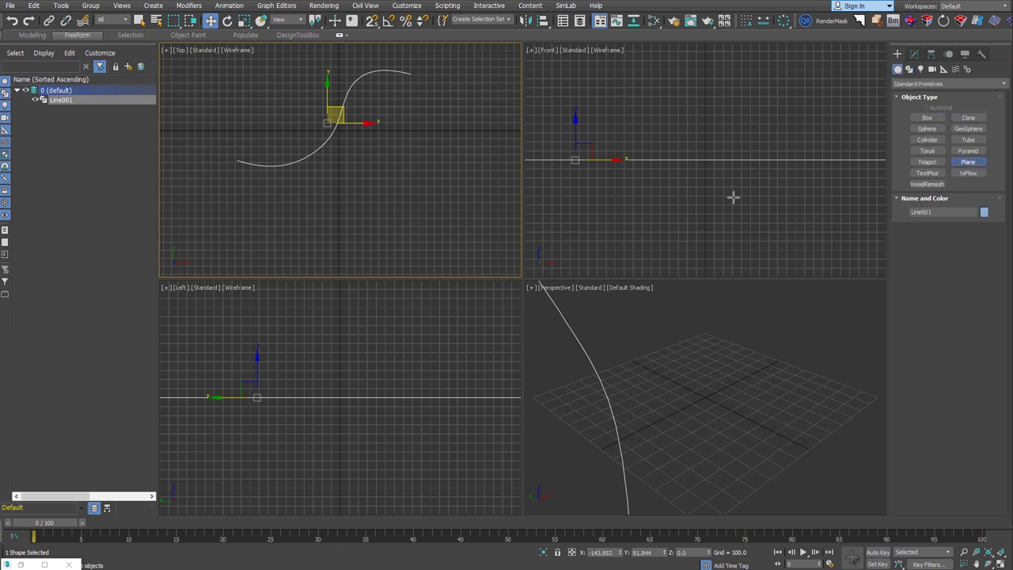
drag(272, 196, 508, 219)
middle_drag(509, 219, 391, 228)
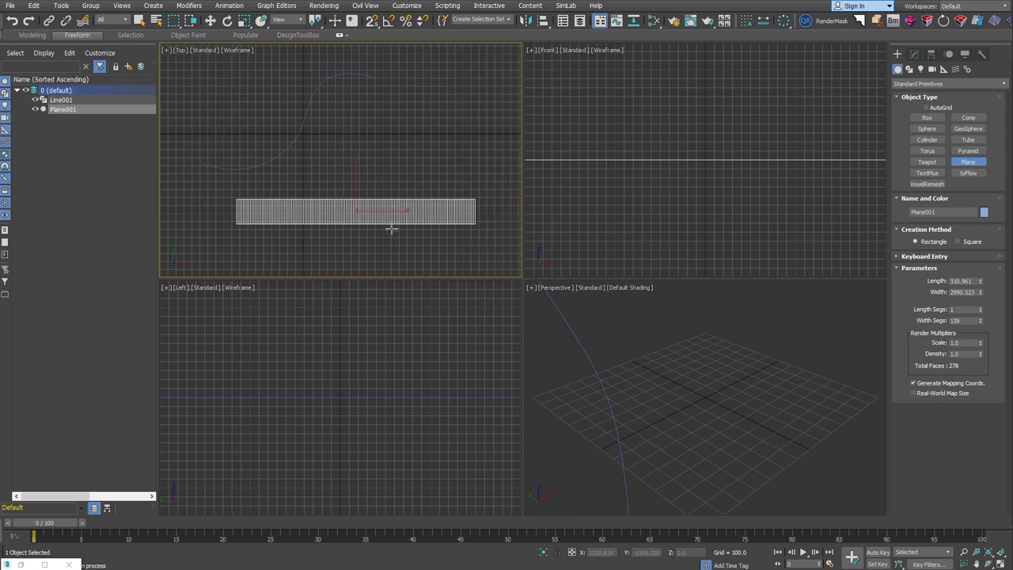
double_click(973, 321)
middle_drag(372, 158, 378, 163)
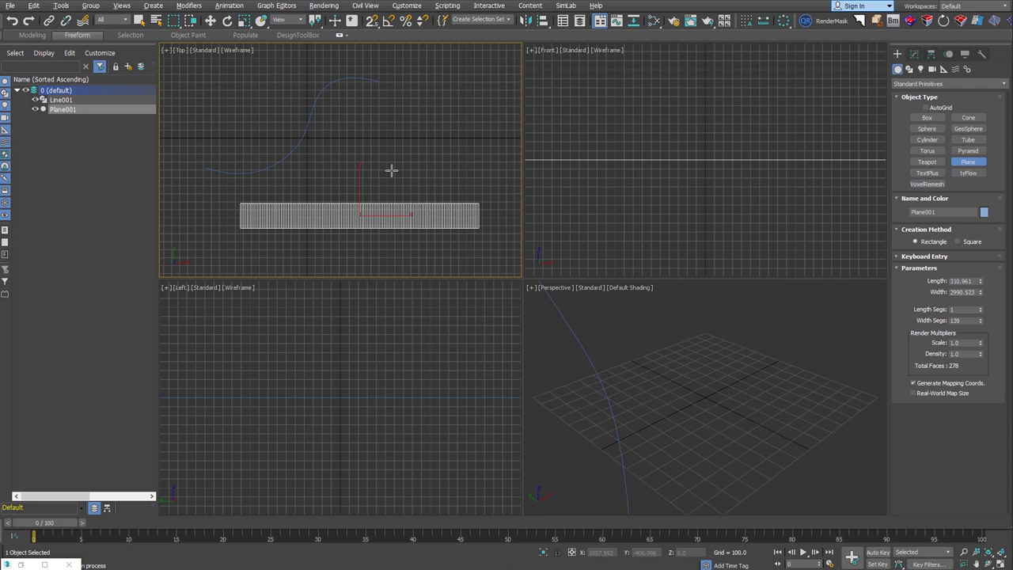
alt+middle_drag(689, 400, 724, 436)
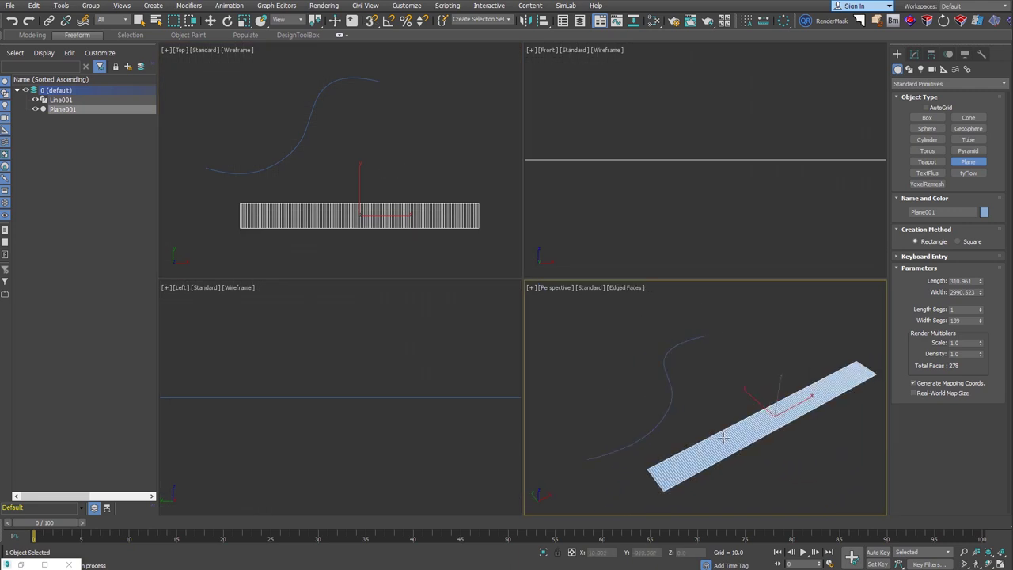
key(w)
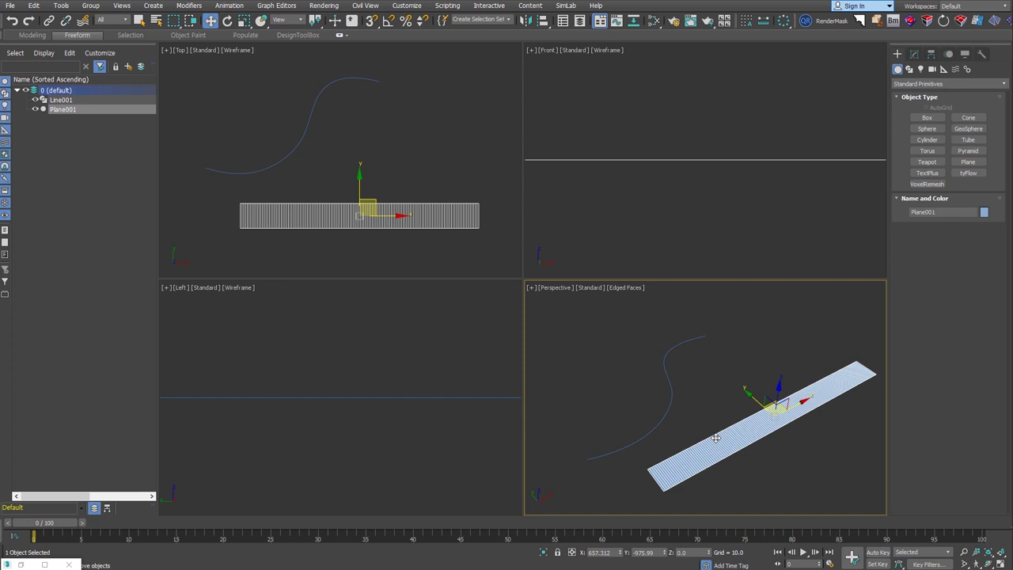
- In the Slate Material Editor, create a VRayMtl with the road bitmap wired into Diffuse
key(m)
drag(176, 257, 174, 260)
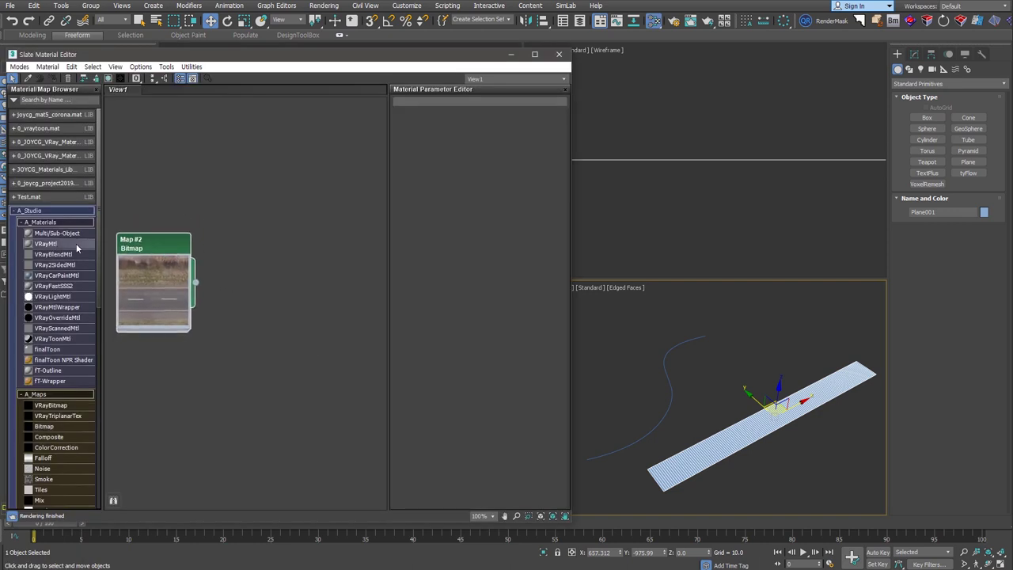
drag(291, 281, 280, 260)
drag(195, 282, 246, 272)
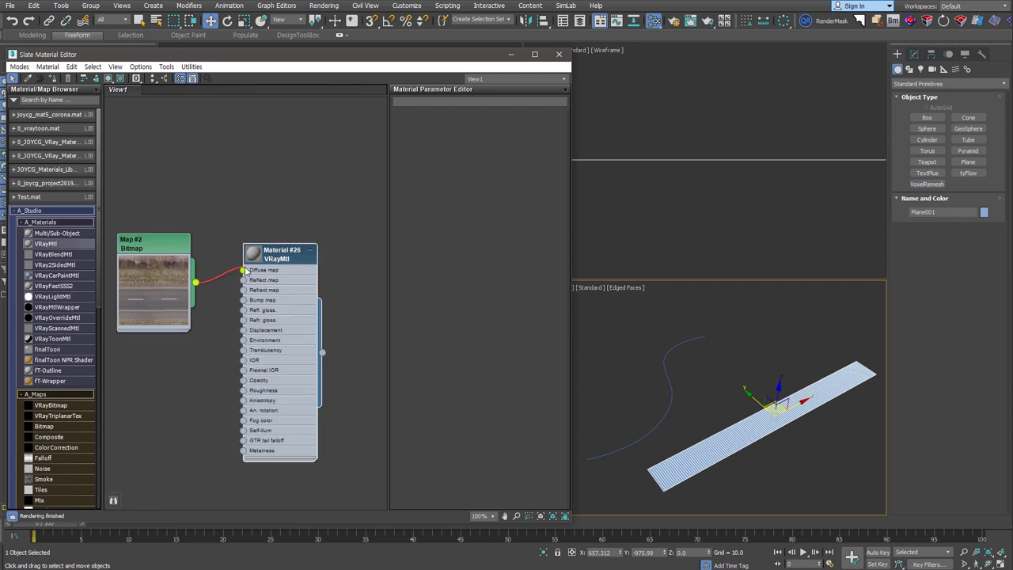
double_click(254, 253)
right_click(273, 261)
click(320, 279)
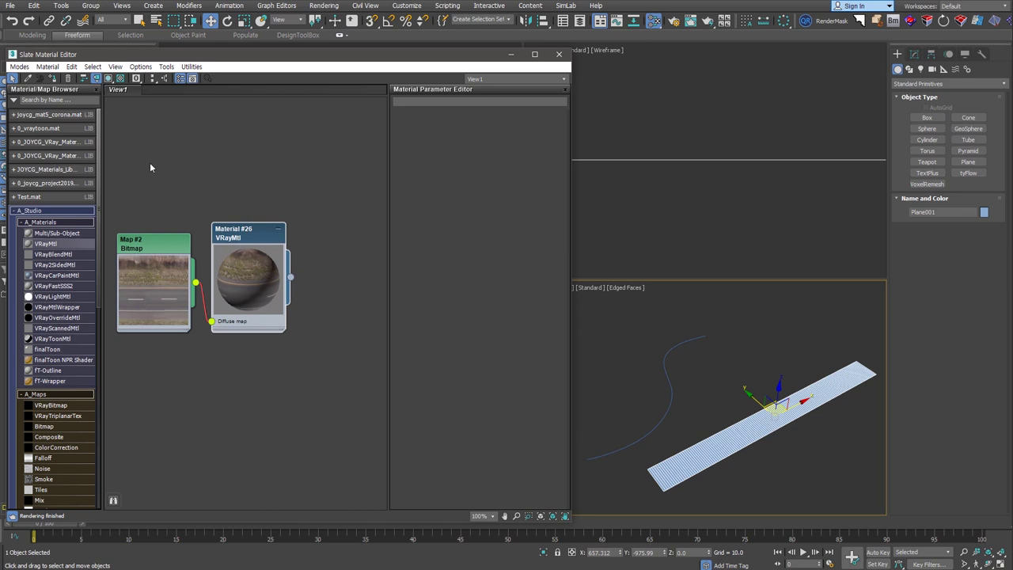
- Assign the road material to Plane001, show it shaded in the viewport, and hide edged faces
click(54, 80)
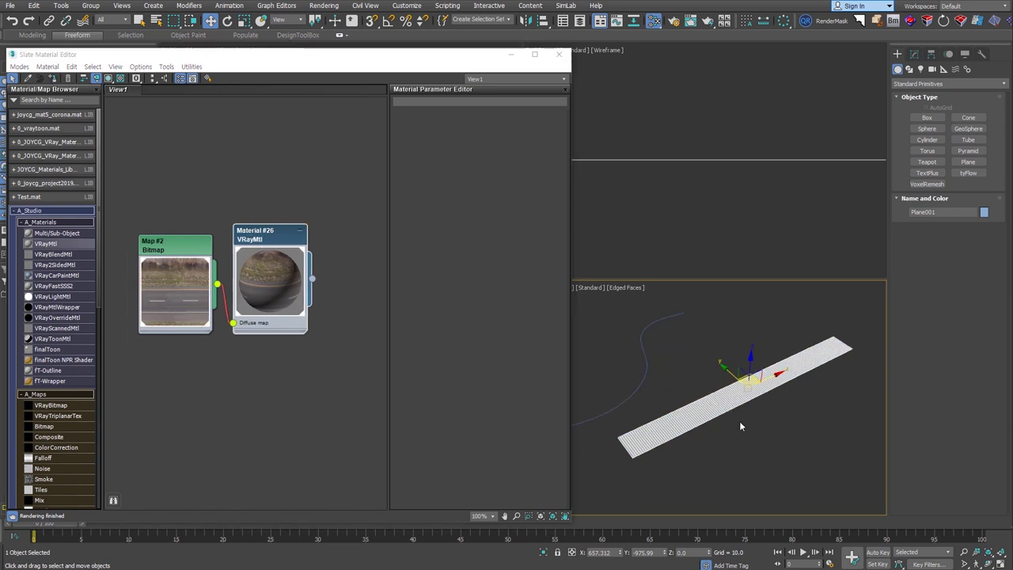
scroll(720, 398, up, 4)
click(107, 117)
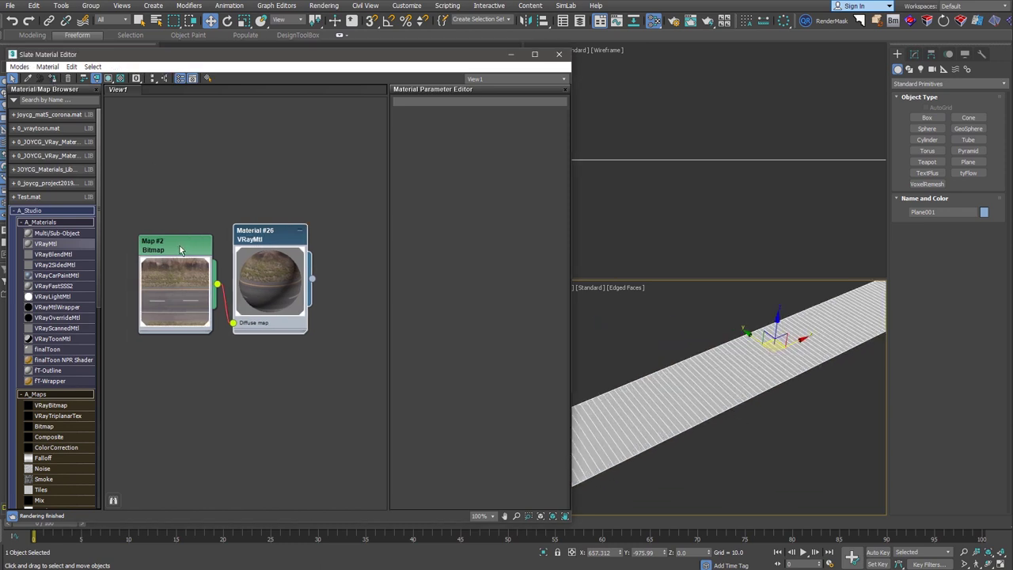
click(109, 82)
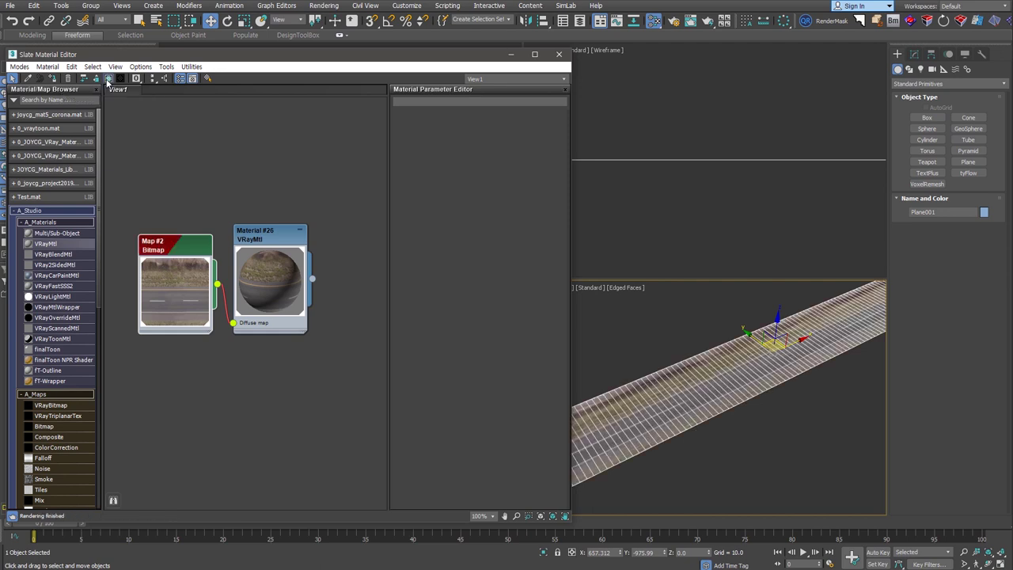
alt+middle_drag(758, 389, 871, 359)
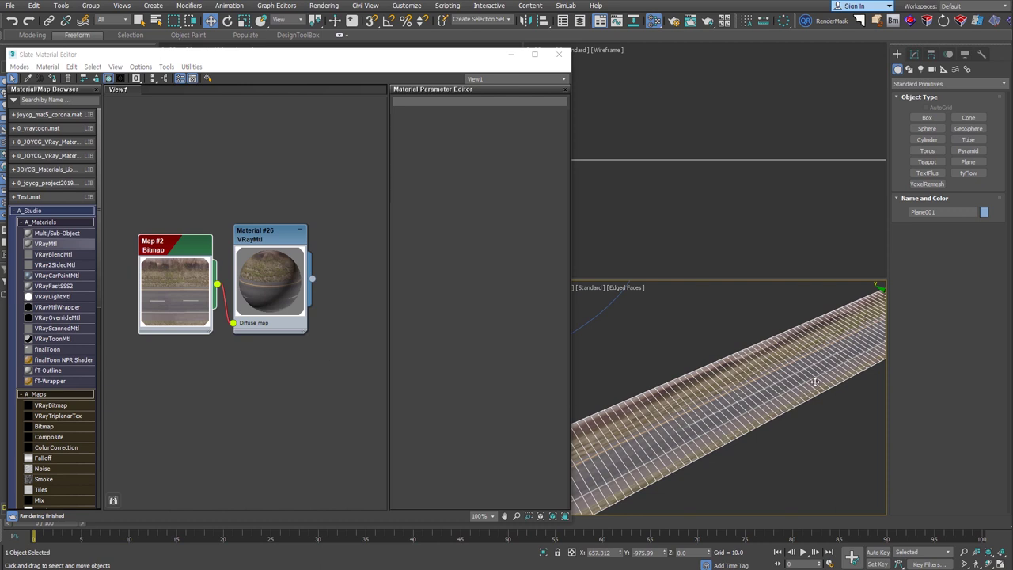
scroll(759, 395, up, 3)
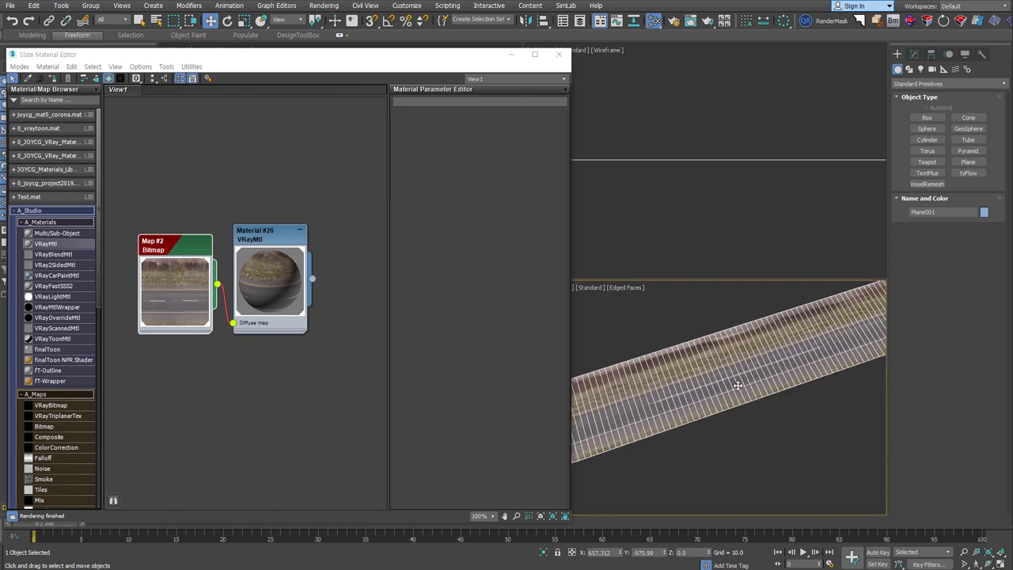
key(F4)
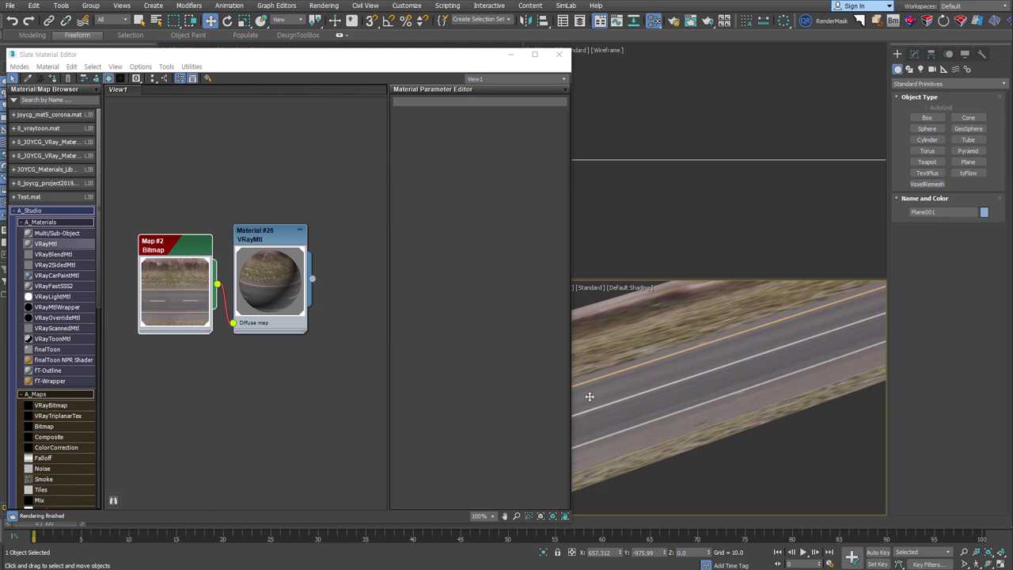
scroll(744, 408, down, 2)
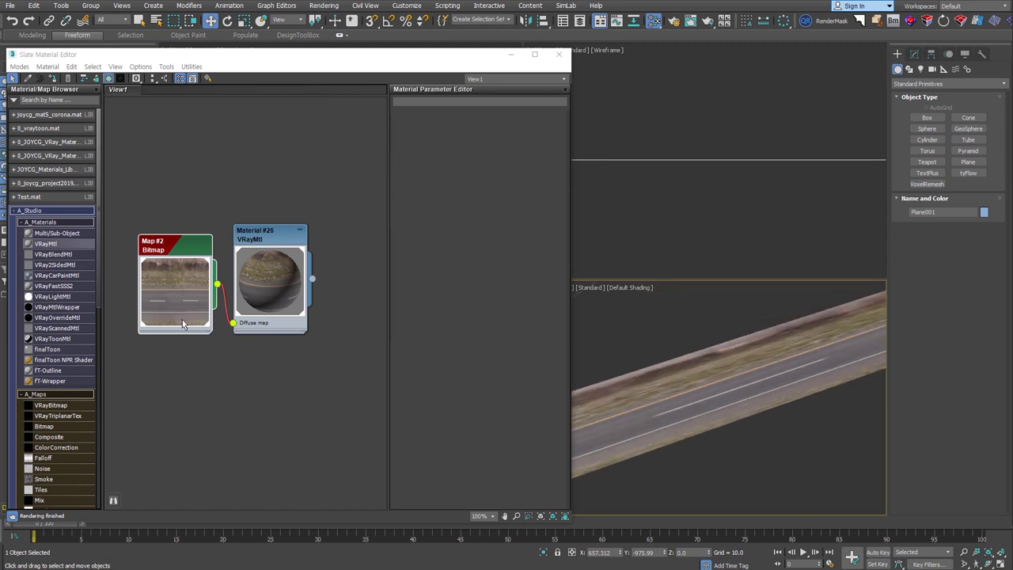
- Crop the road bitmap to just the road strip, excluding the grass
double_click(181, 251)
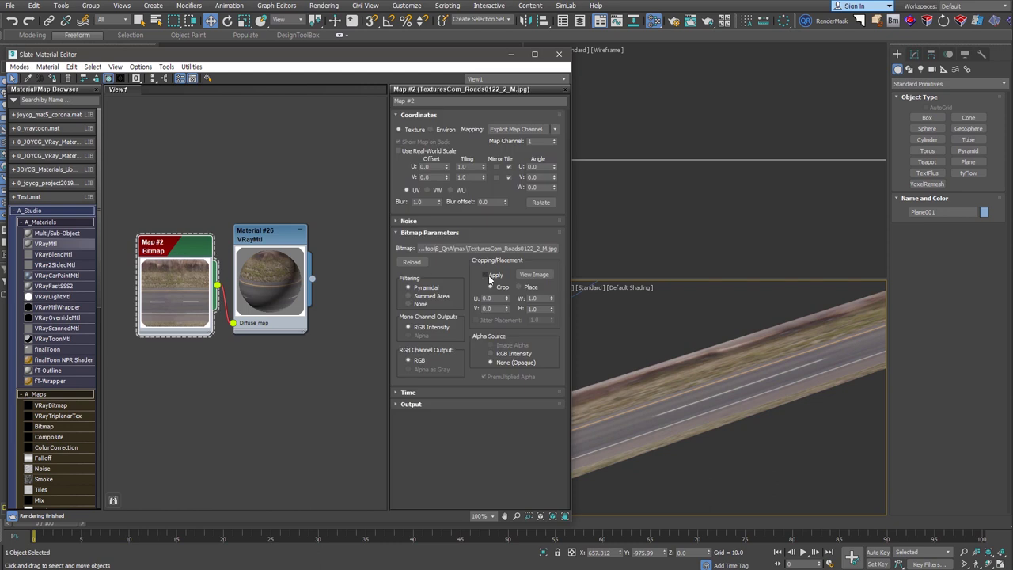
click(496, 277)
click(525, 277)
drag(467, 213, 467, 365)
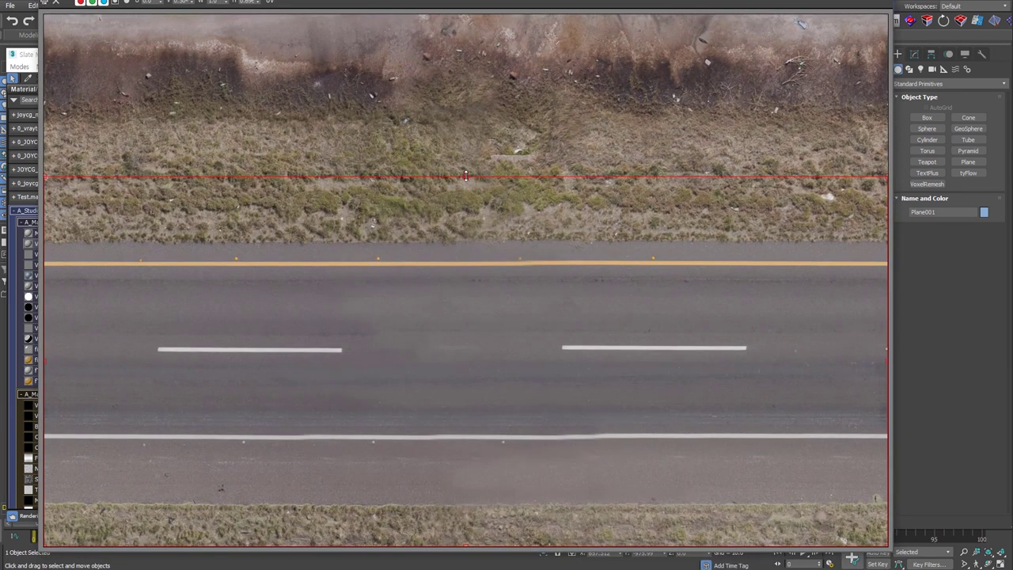
drag(466, 177, 464, 199)
key(Escape)
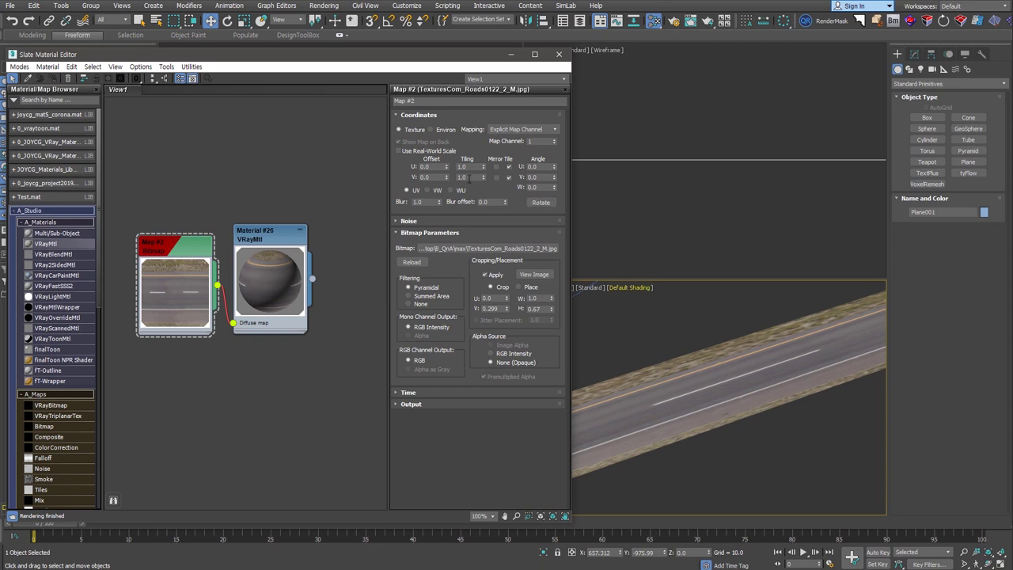
- Set the bitmap's U Tiling to 2.2 and close the material editor
mouse_move(483, 166)
mouse_down()
mouse_move(488, 156)
mouse_move(492, 166)
mouse_up()
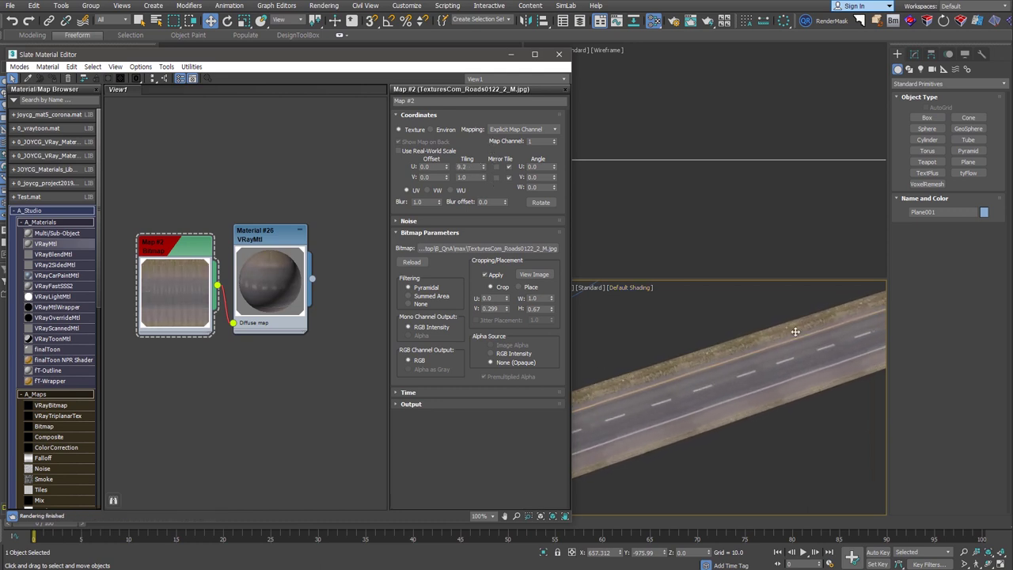
key(m)
scroll(673, 396, down, 3)
alt+middle_drag(673, 396, 598, 458)
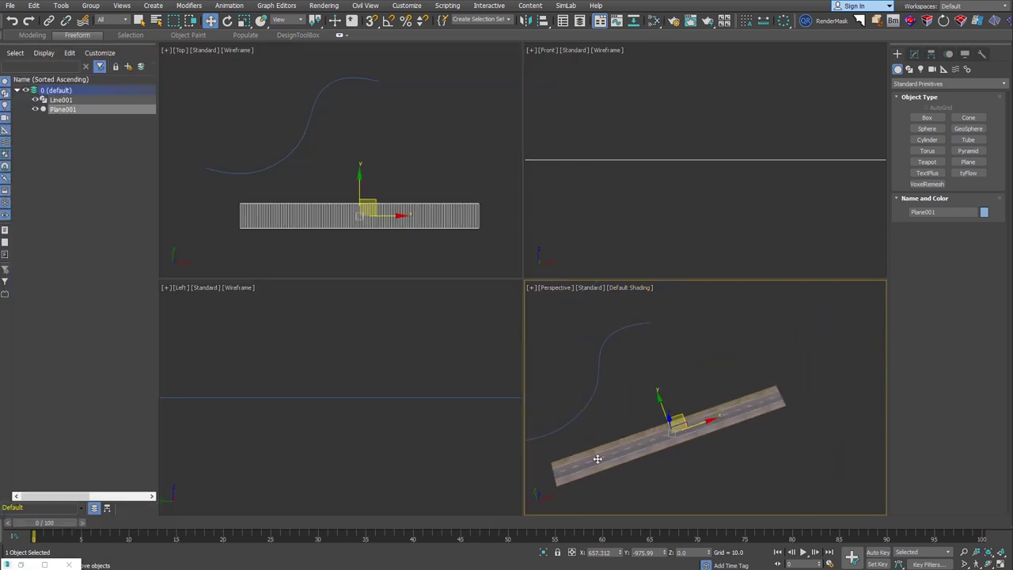
- Maximize the Perspective view and add a Path Deform modifier to Plane001
click(1000, 560)
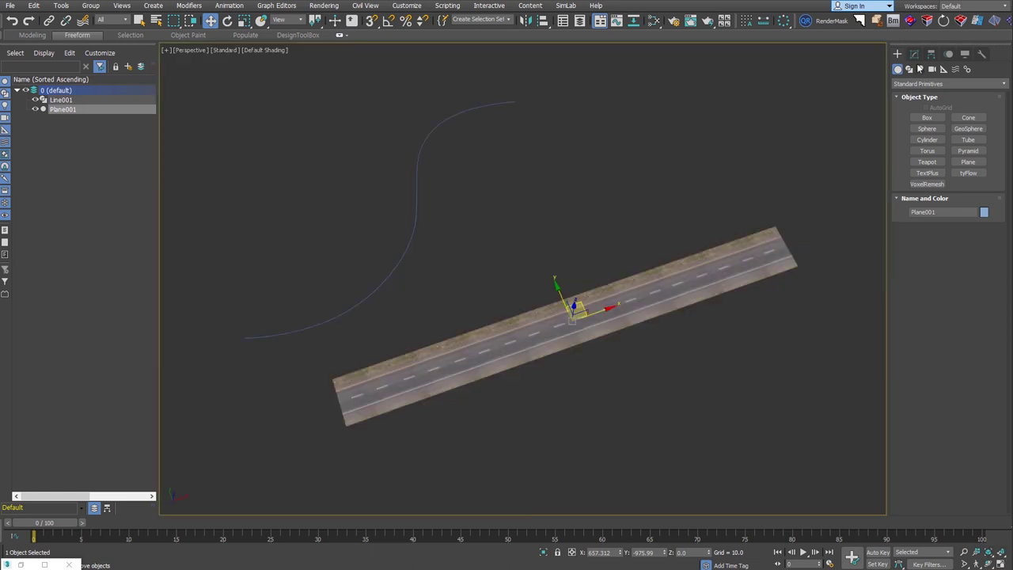
click(772, 103)
click(693, 274)
click(914, 53)
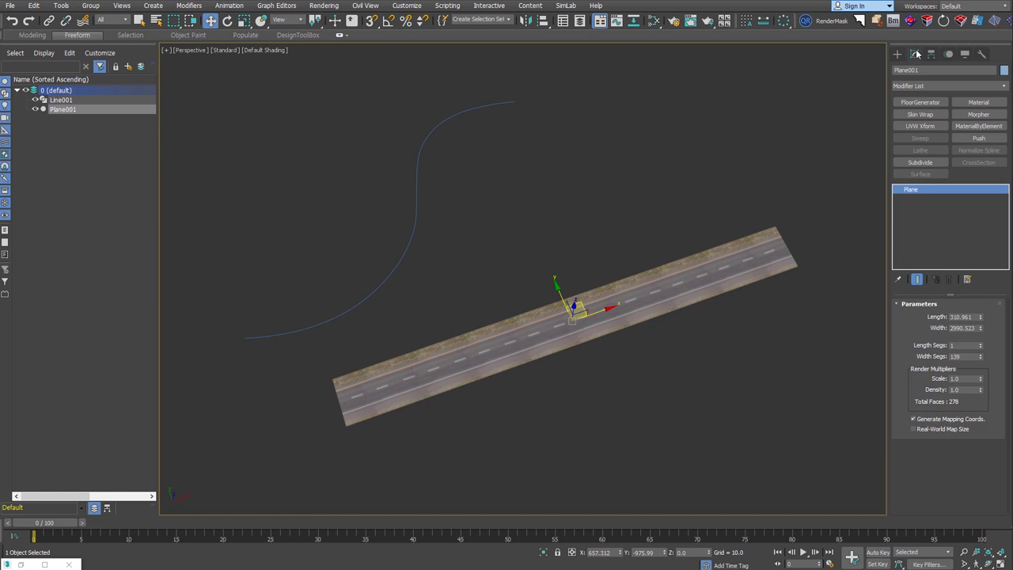
click(1002, 85)
scroll(1008, 231, down, 4)
scroll(1008, 231, down, 4)
scroll(1008, 231, down, 4)
scroll(1008, 231, down, 3)
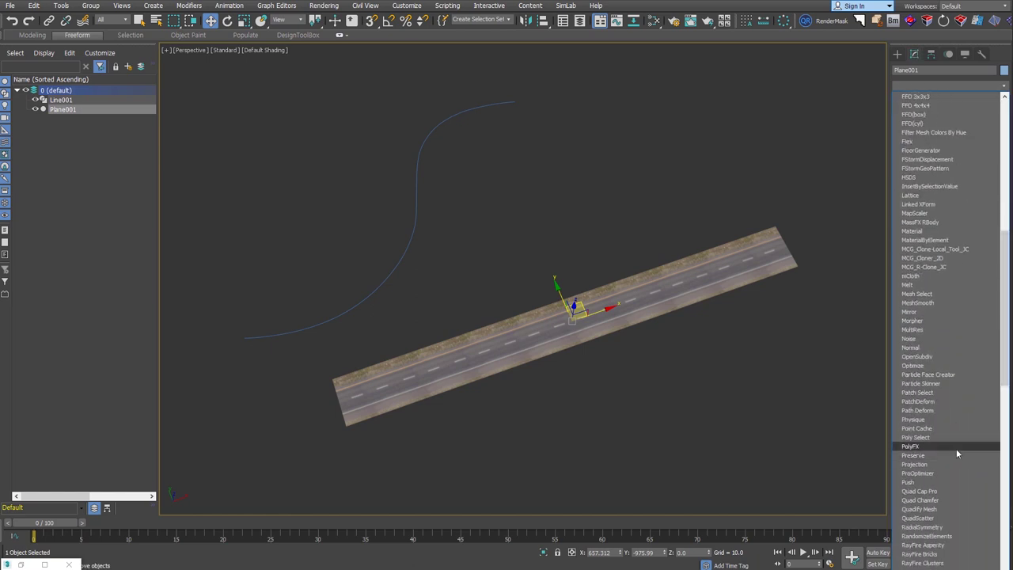
click(934, 410)
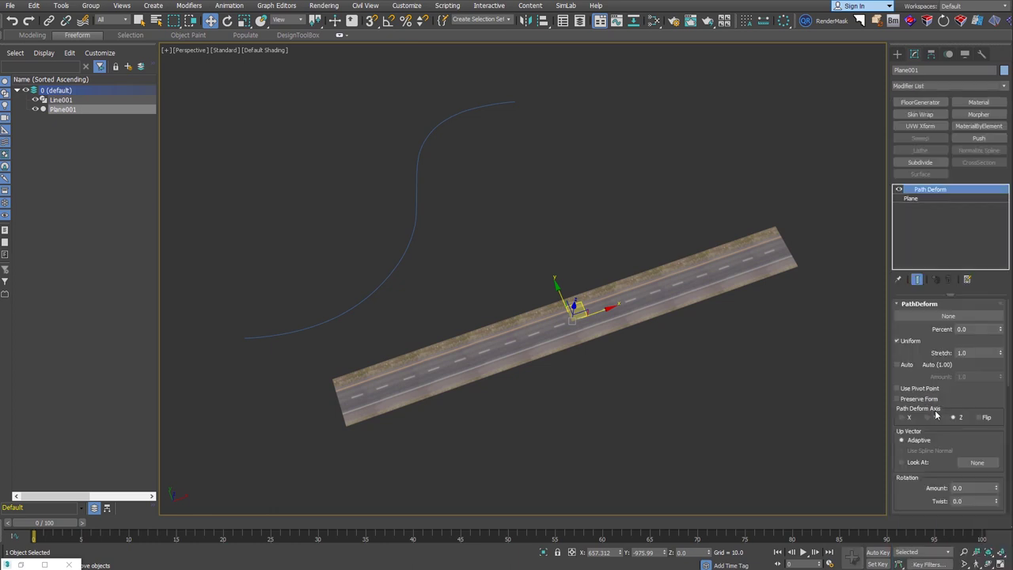
- Bind Path Deform to Line001 along the X axis at about 50 percent
click(950, 317)
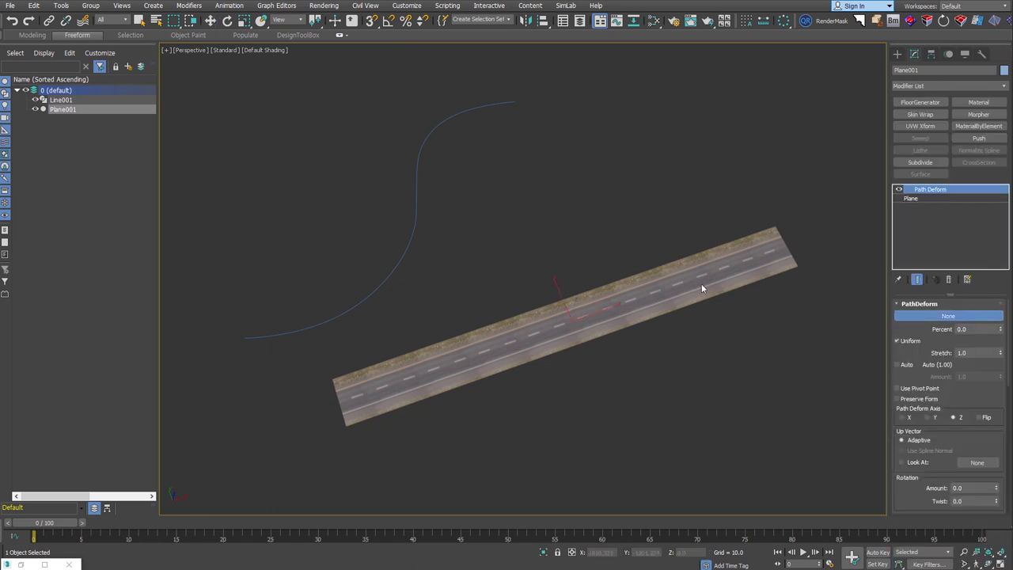
click(399, 263)
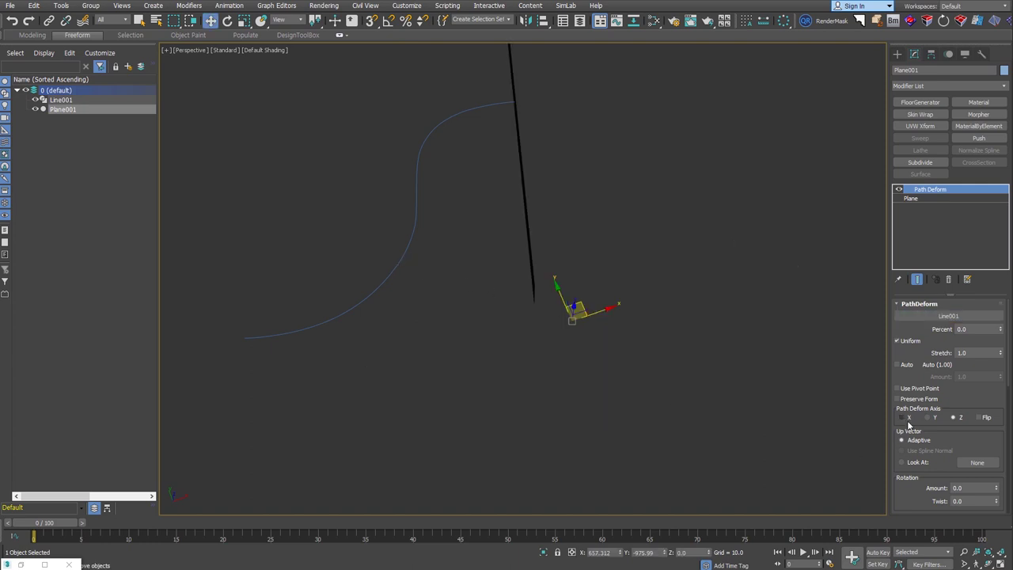
click(909, 419)
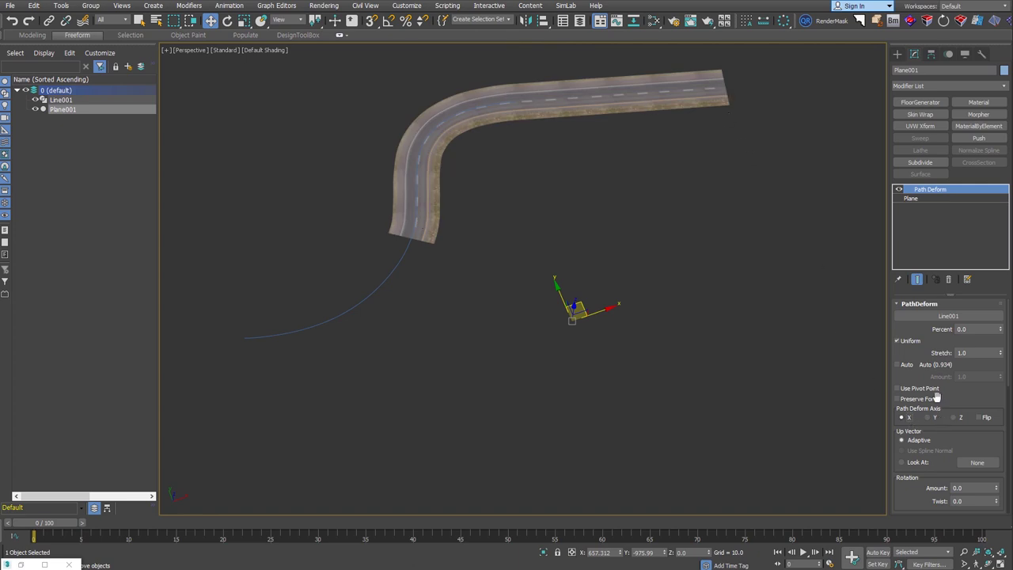
drag(1001, 333, 958, 338)
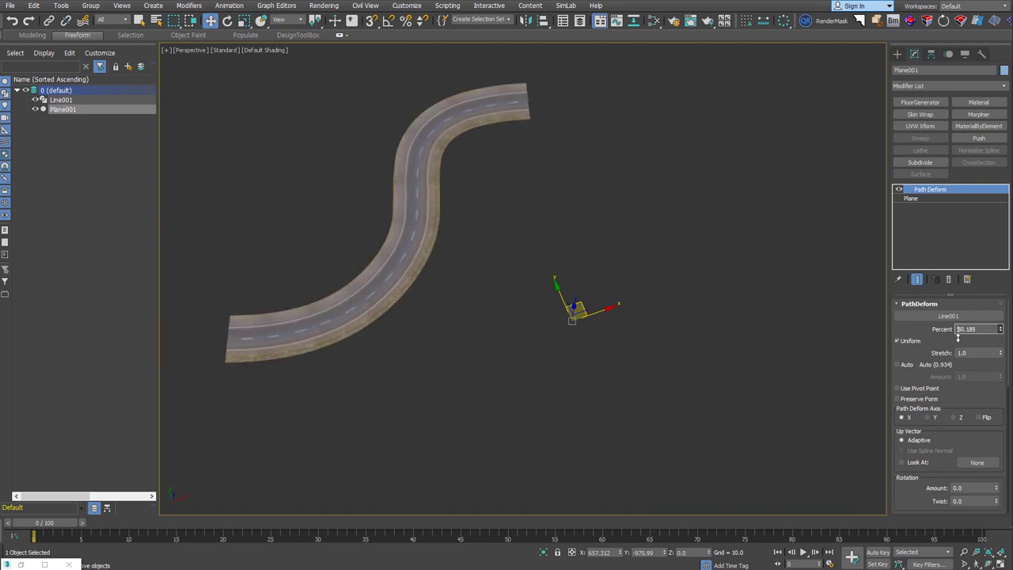
alt+middle_drag(626, 392, 644, 340)
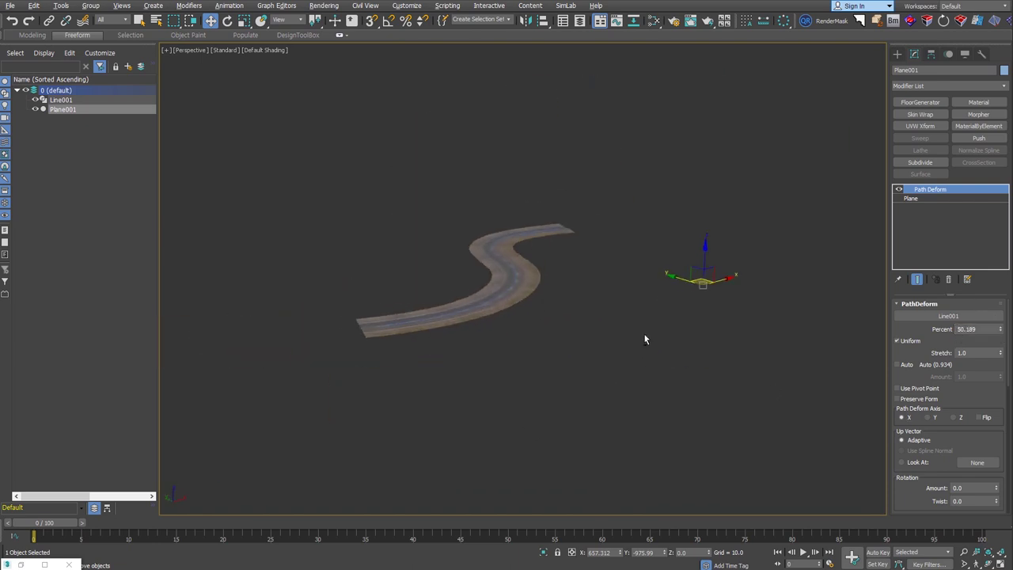
click(61, 99)
click(917, 198)
- Drag Line001's end vertex outward to lengthen the S-curved road
click(685, 166)
mouse_move(696, 182)
alt+middle_down()
mouse_move(762, 265)
mouse_move(742, 295)
alt+middle_up()
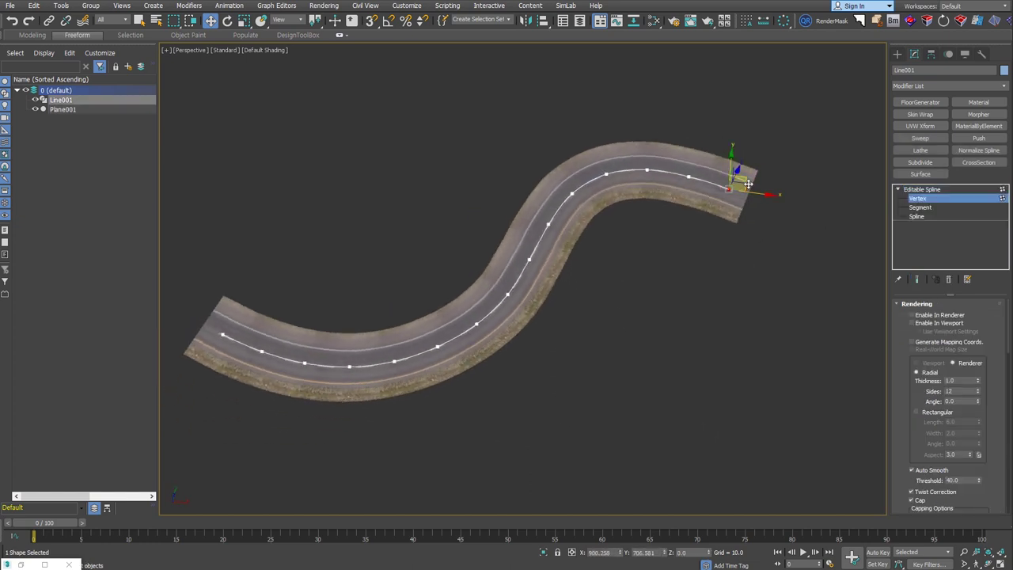
alt+middle_drag(748, 184, 756, 181)
mouse_move(756, 181)
mouse_down()
mouse_move(833, 198)
mouse_move(836, 131)
mouse_move(837, 190)
mouse_move(819, 199)
mouse_move(839, 203)
mouse_up()
alt+middle_drag(653, 347, 657, 339)
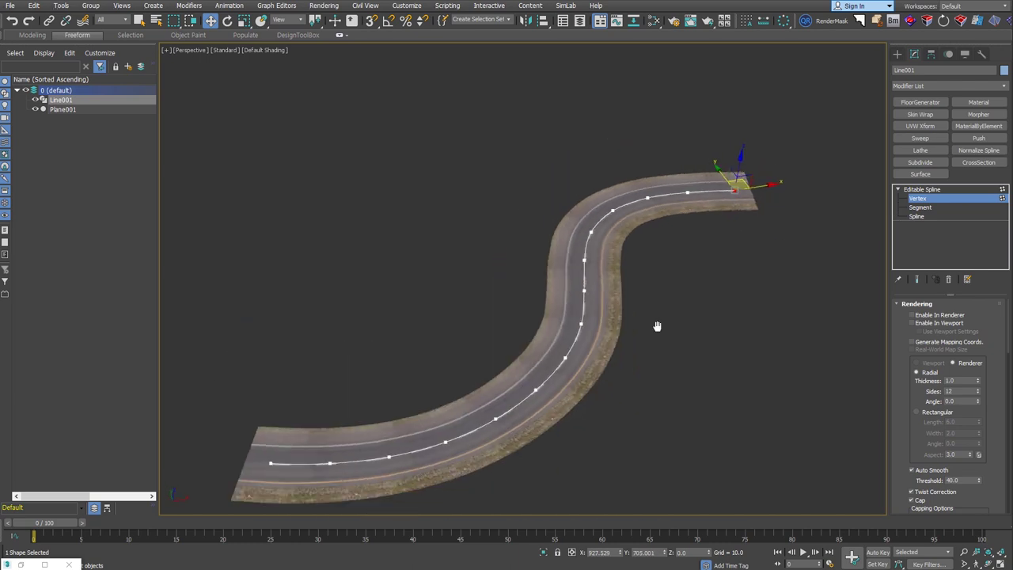
- Exit Vertex mode, select Plane001 and display the scene in wireframe
click(927, 200)
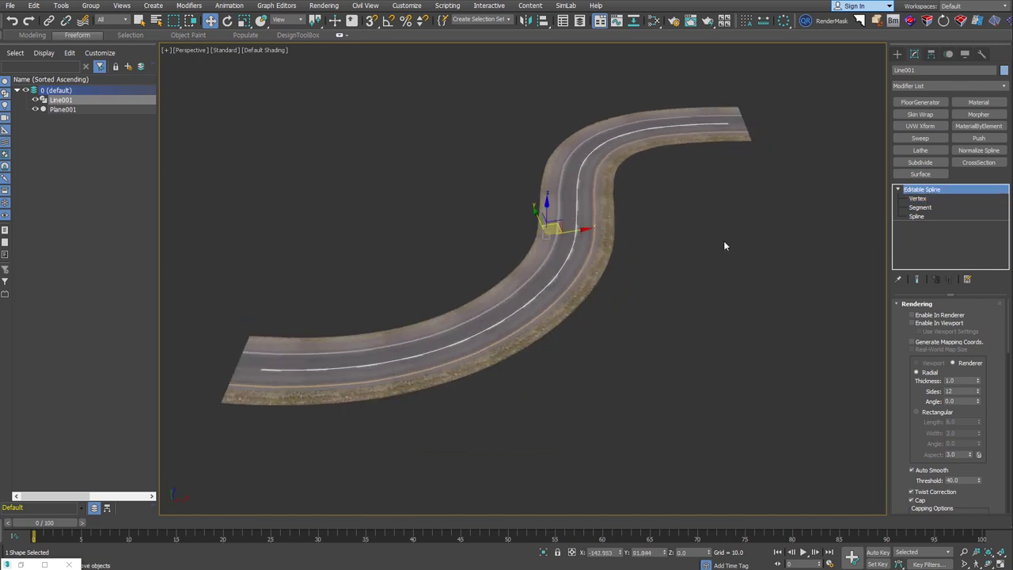
click(724, 245)
click(588, 274)
mouse_move(588, 273)
alt+middle_down()
mouse_move(588, 300)
mouse_move(613, 334)
alt+middle_up()
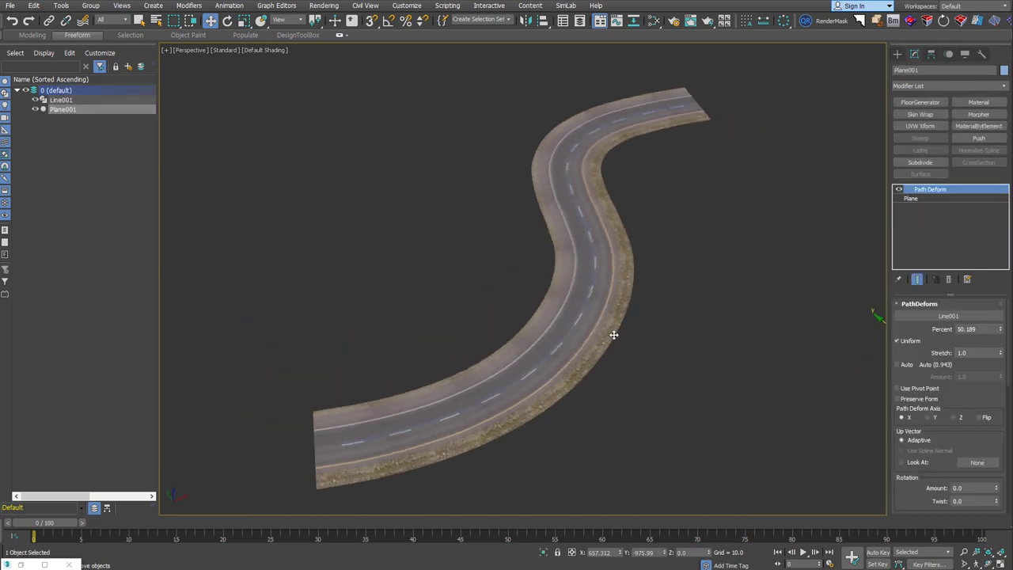
click(583, 306)
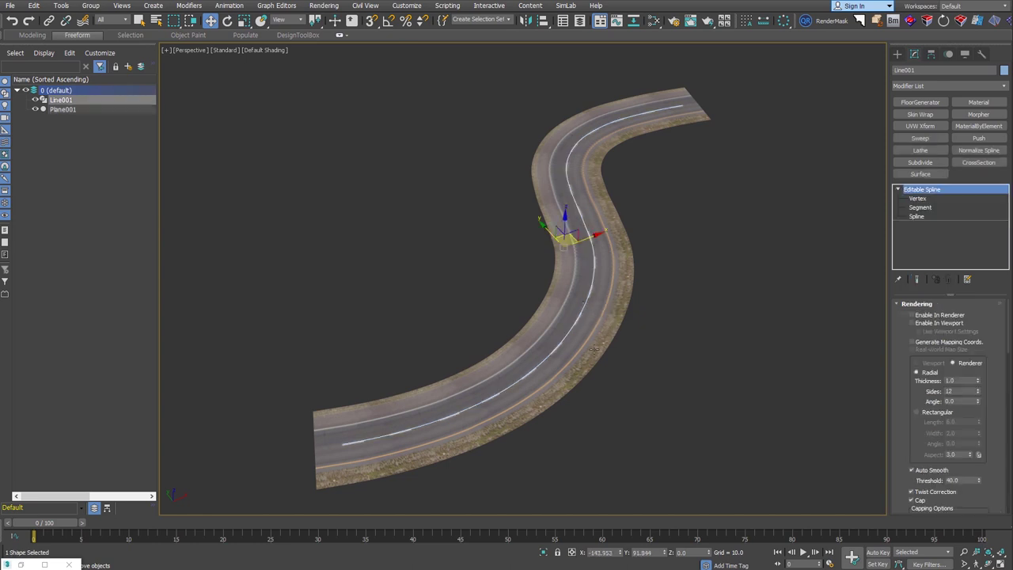
click(594, 349)
key(F3)
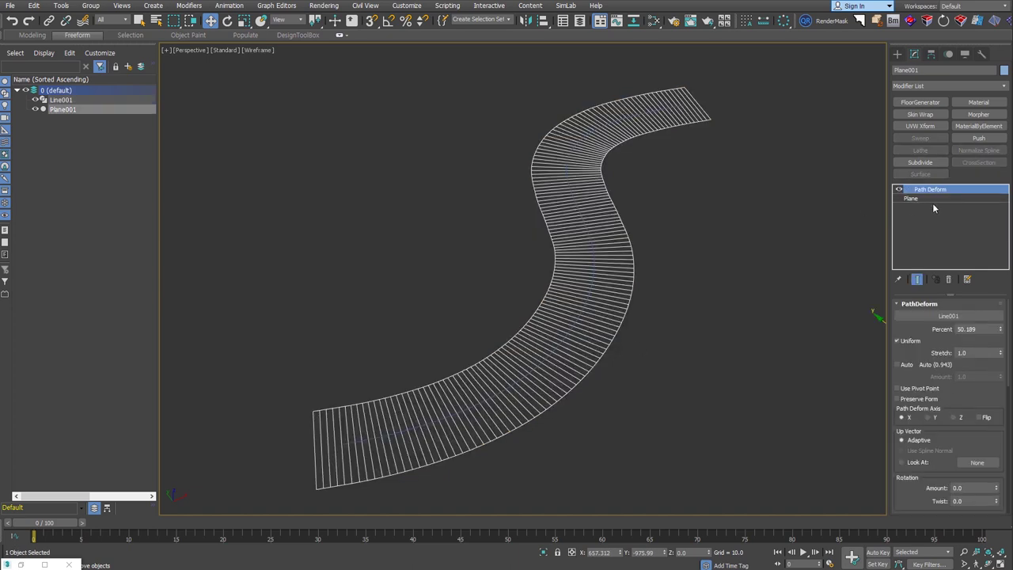
- Give the road plane 29 width segments with edged faces shown, then collapse it to Editable Poly
click(942, 199)
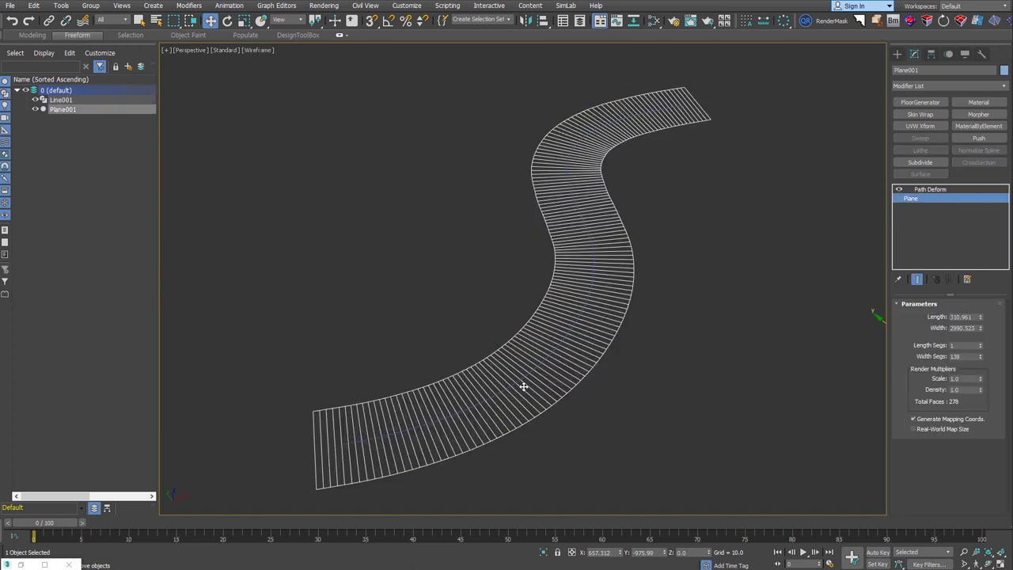
key(F3)
mouse_move(980, 356)
mouse_down()
mouse_move(980, 368)
mouse_move(985, 362)
mouse_up()
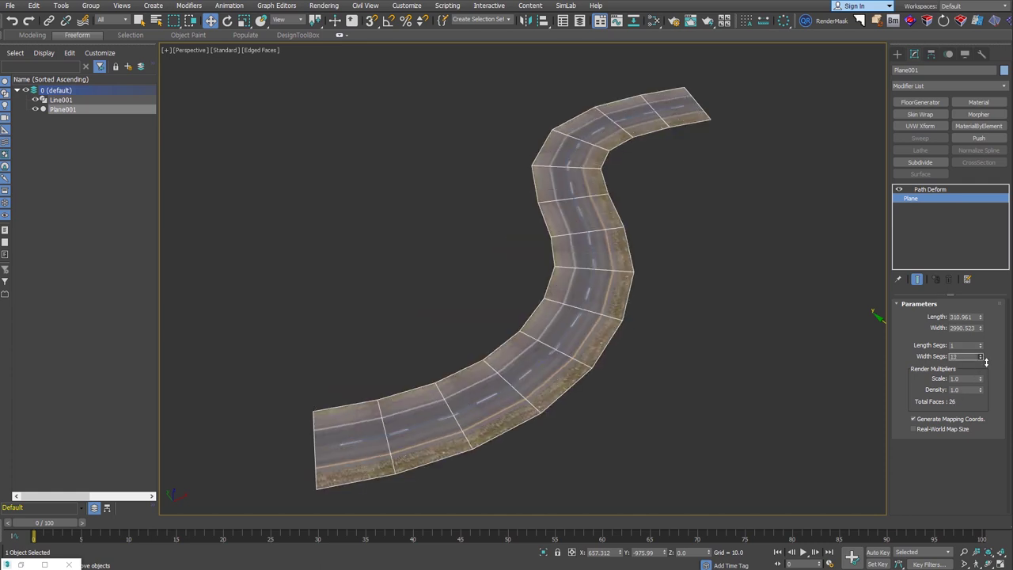
alt+middle_drag(646, 370, 625, 387)
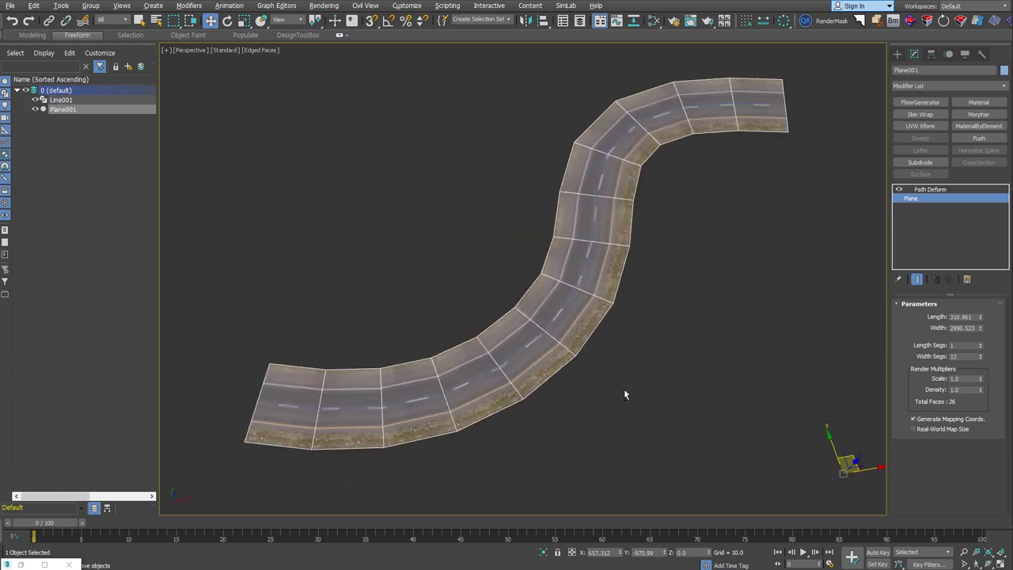
drag(978, 358, 979, 346)
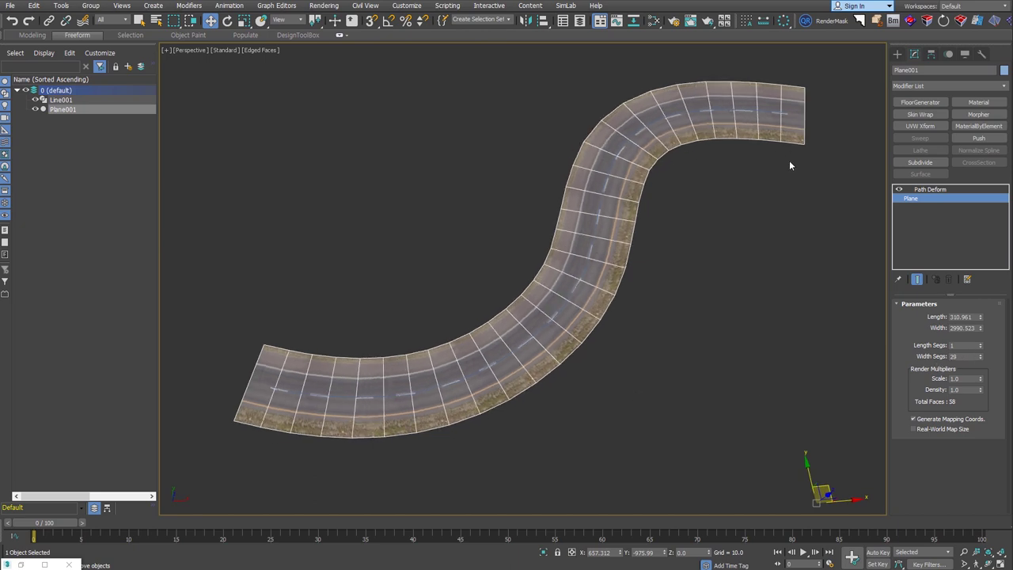
mouse_move(673, 312)
alt+middle_down()
mouse_move(607, 351)
mouse_move(620, 328)
alt+middle_up()
- Select the road's whole outer border edge loop and view it from a low side angle
key(2)
click(551, 378)
double_click(550, 378)
alt+middle_drag(633, 380, 526, 267)
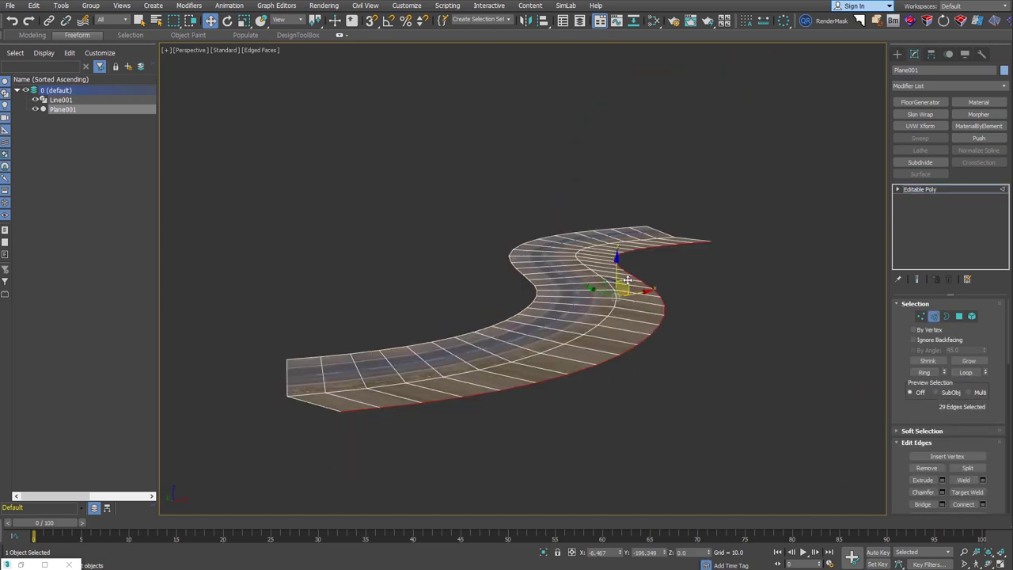